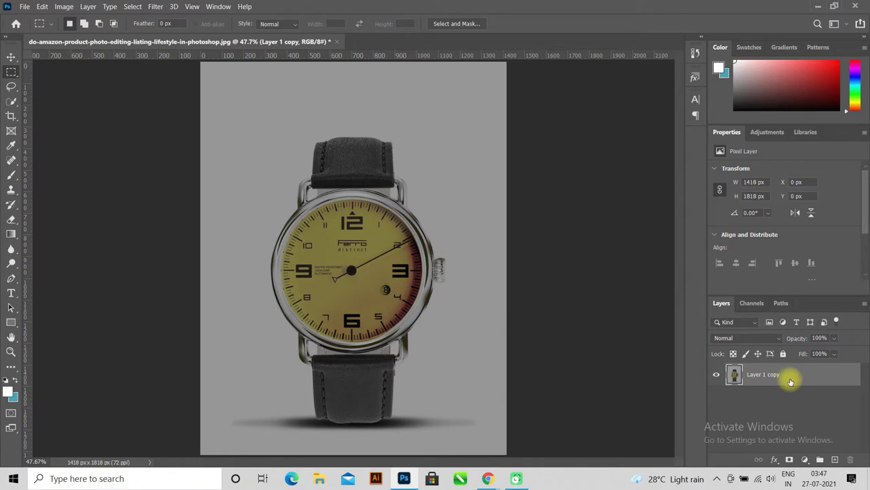
Step: Duplicate Layer 1 copy into a new Layer 1 copy 2 with Ctrl+J
{"action": "key", "text": "ctrl+j"}
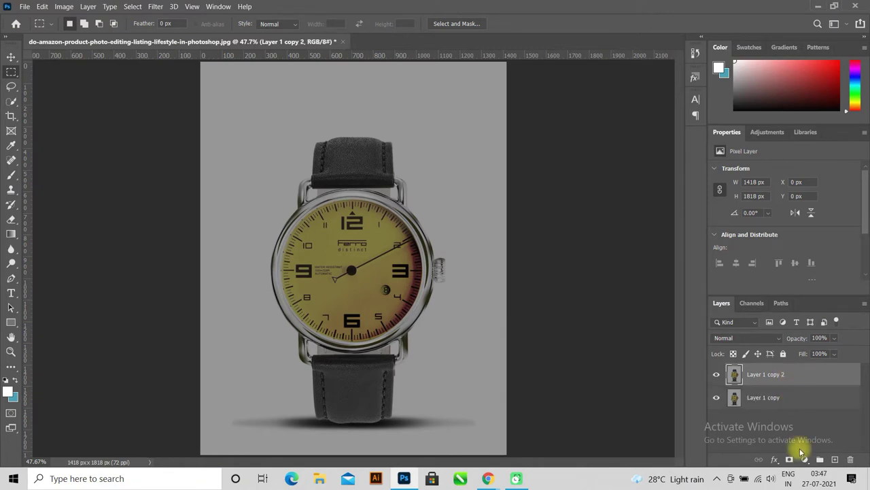
{"action": "left_click", "coordinate": [804, 460]}
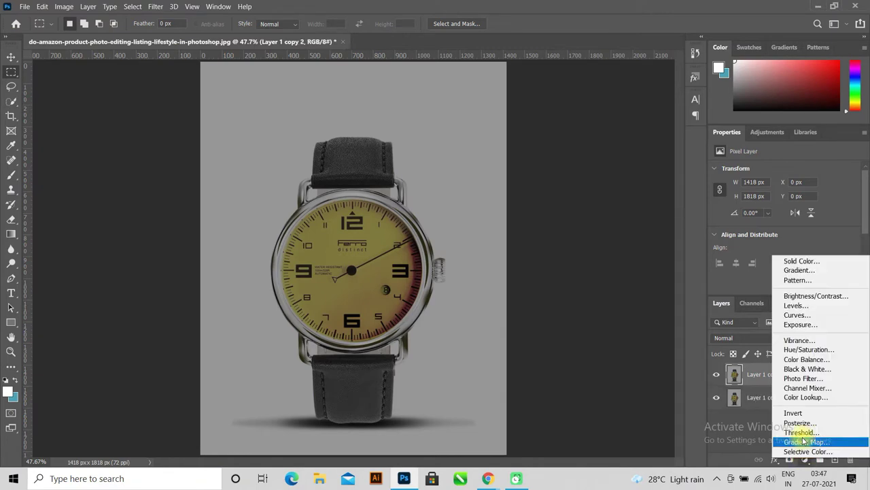
Step: Add a Curves 1 layer auto-corrected with Find Dark & Light Colors to whiten the backdrop
{"action": "left_click", "coordinate": [812, 315]}
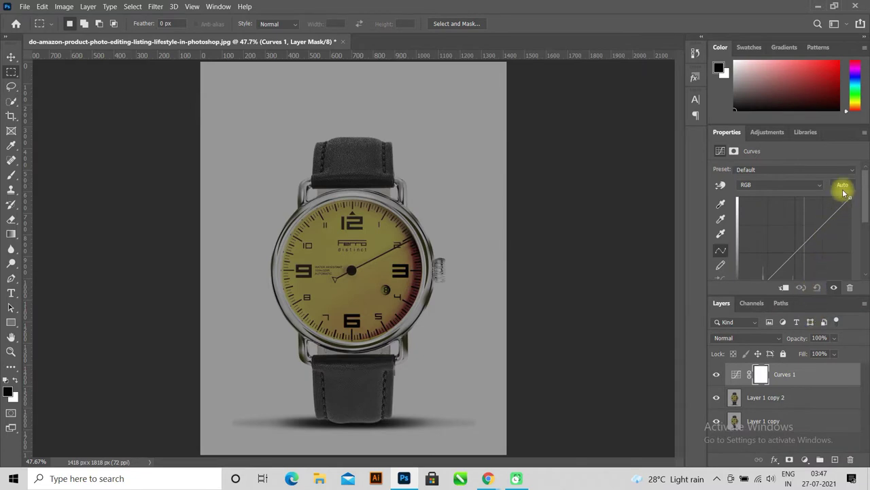
{"action": "left_click", "coordinate": [842, 187], "text": "alt"}
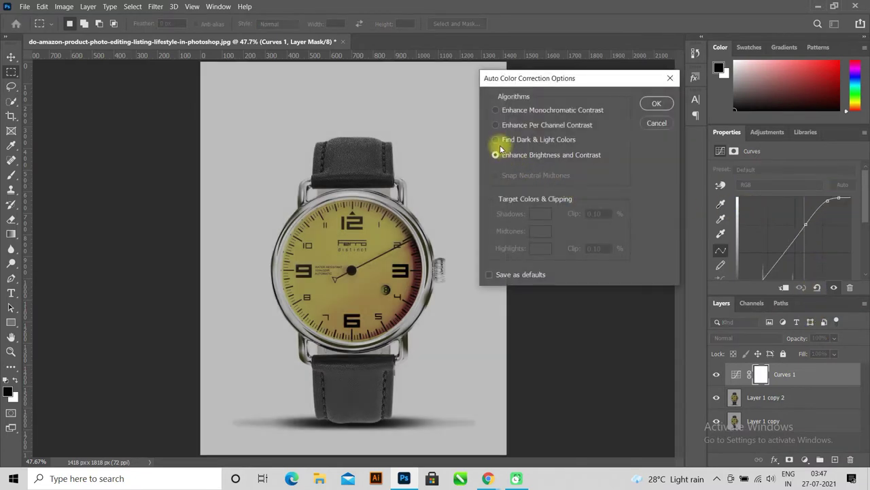
{"action": "left_click", "coordinate": [497, 139]}
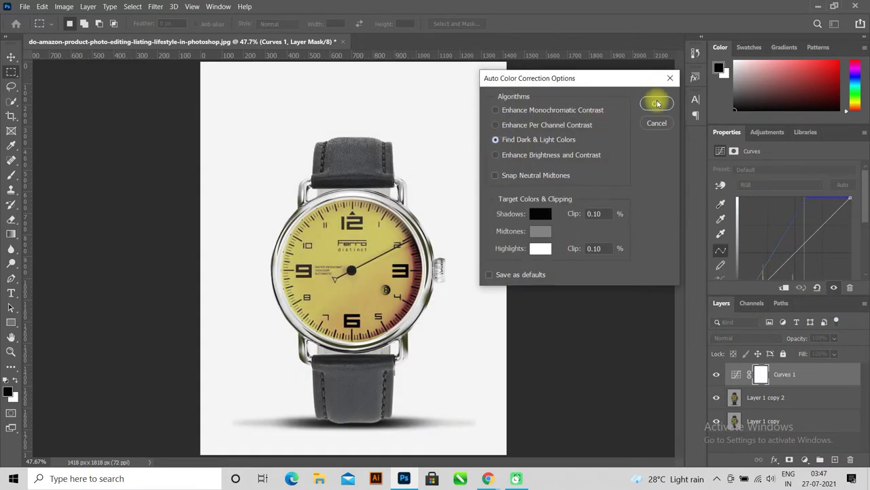
{"action": "left_click", "coordinate": [657, 103]}
Step: Stamp all visible layers into a new top Layer 1 with Ctrl+Alt+Shift+E
{"action": "left_click", "coordinate": [802, 397]}
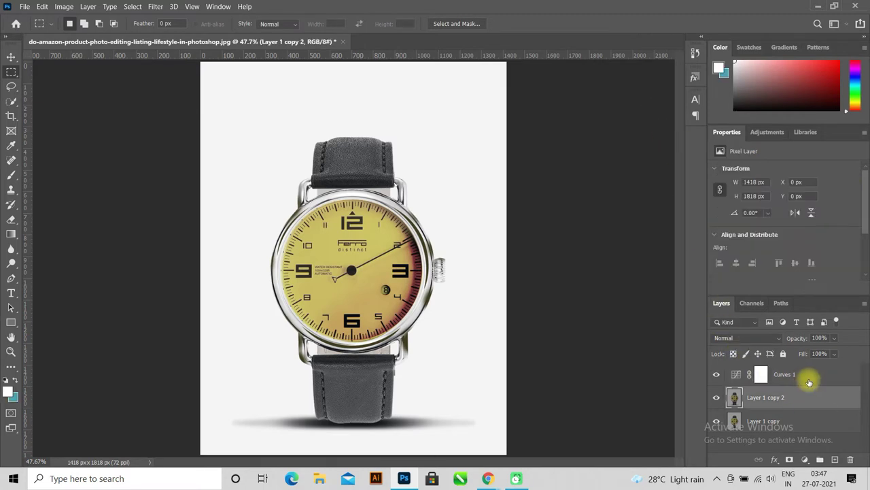
{"action": "left_click", "coordinate": [808, 381]}
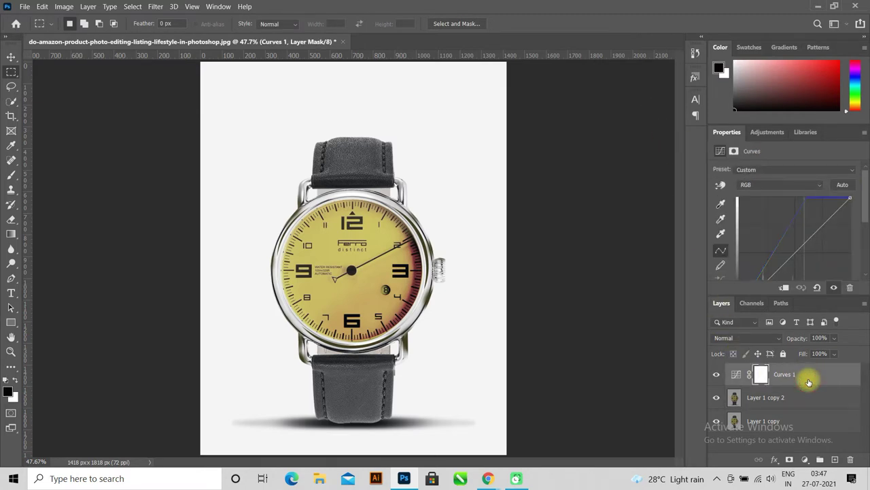
{"action": "key", "text": "ctrl+shift+alt+e"}
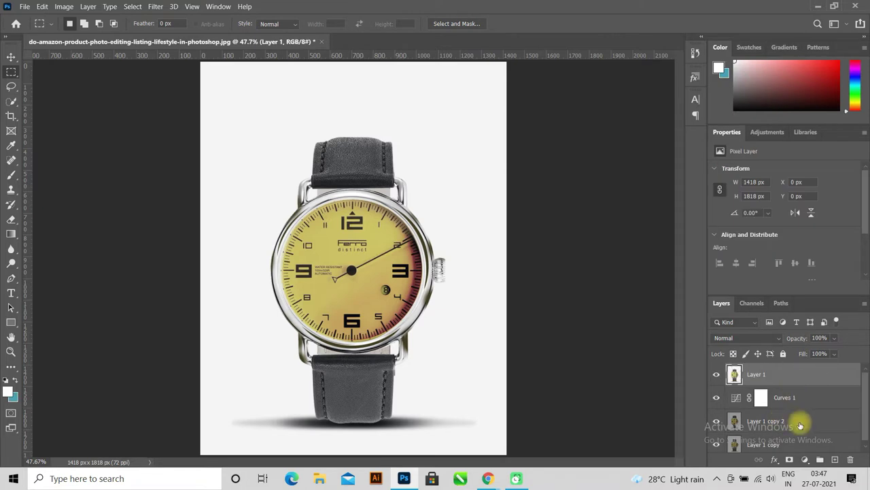
{"action": "left_click", "coordinate": [156, 7]}
Step: In the Camera Raw Filter's Color Mixer, raise Yellow, Orange and Red saturation to +100
{"action": "left_click", "coordinate": [206, 84]}
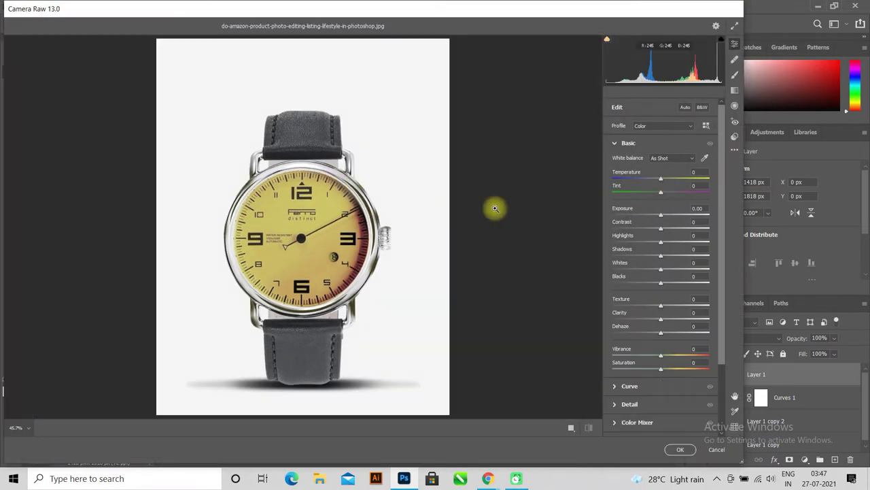
{"action": "left_click", "coordinate": [614, 144]}
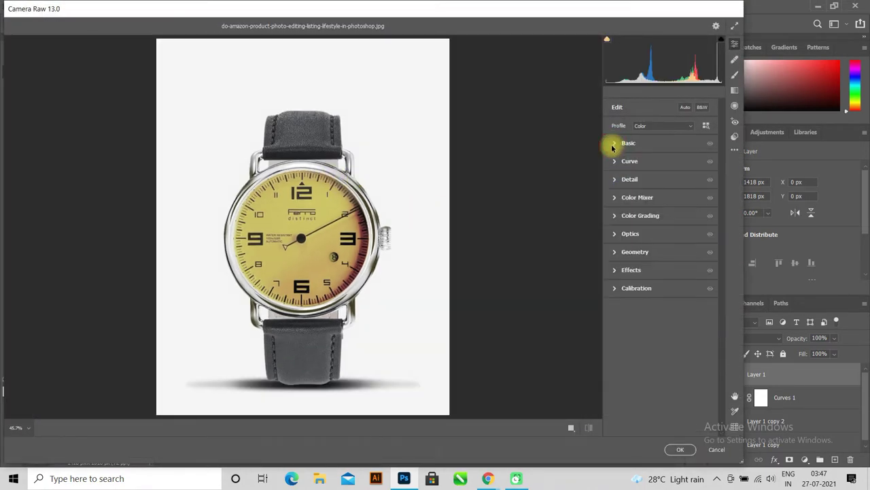
{"action": "left_click", "coordinate": [615, 198]}
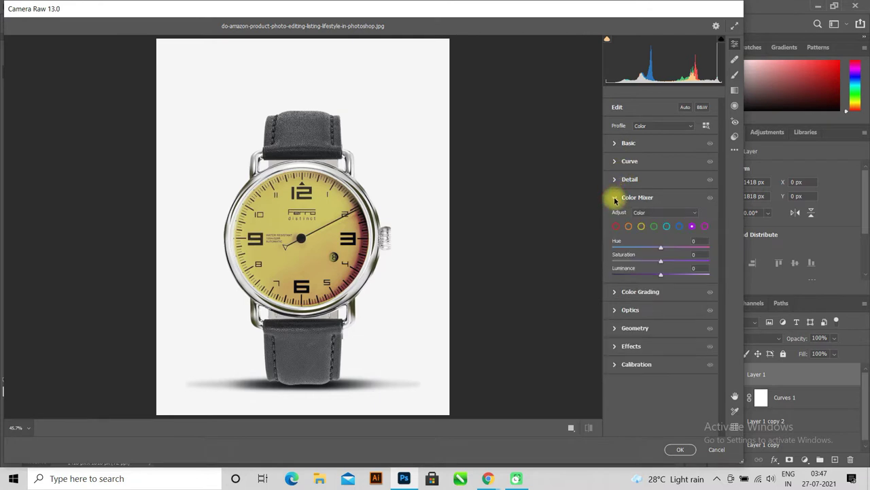
{"action": "left_click", "coordinate": [641, 226]}
{"action": "left_click_drag", "start_coordinate": [662, 262], "coordinate": [744, 259]}
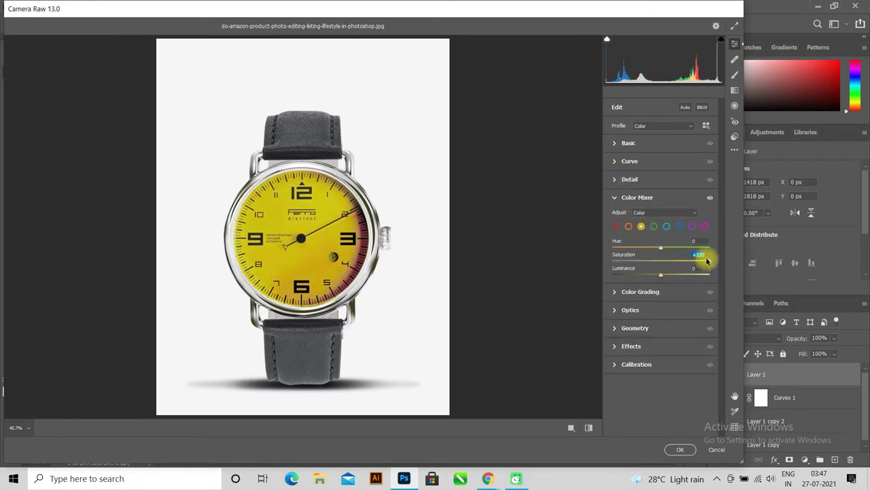
{"action": "left_click", "coordinate": [629, 226]}
{"action": "left_click_drag", "start_coordinate": [663, 264], "coordinate": [773, 259]}
{"action": "left_click", "coordinate": [617, 227]}
{"action": "left_click_drag", "start_coordinate": [661, 263], "coordinate": [778, 261]}
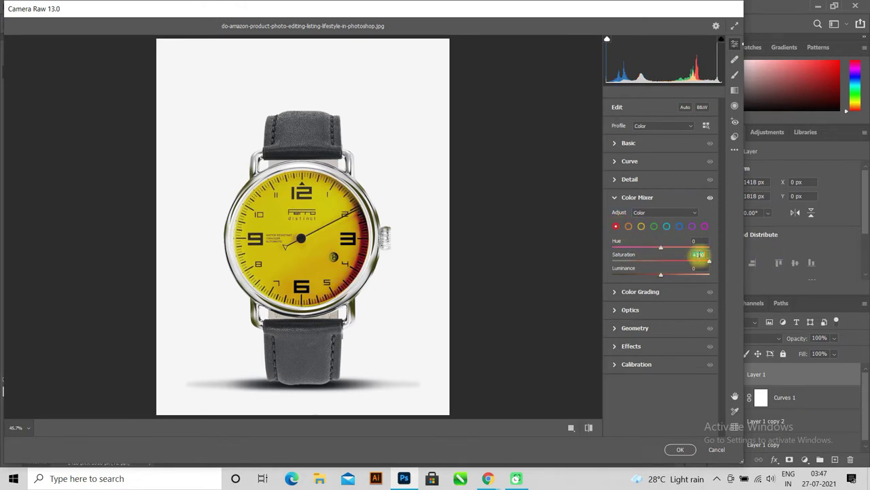
Step: Shift Red and Orange hues toward yellow and trim Orange saturation to +94
{"action": "left_click_drag", "start_coordinate": [661, 249], "coordinate": [730, 252]}
{"action": "left_click", "coordinate": [629, 226]}
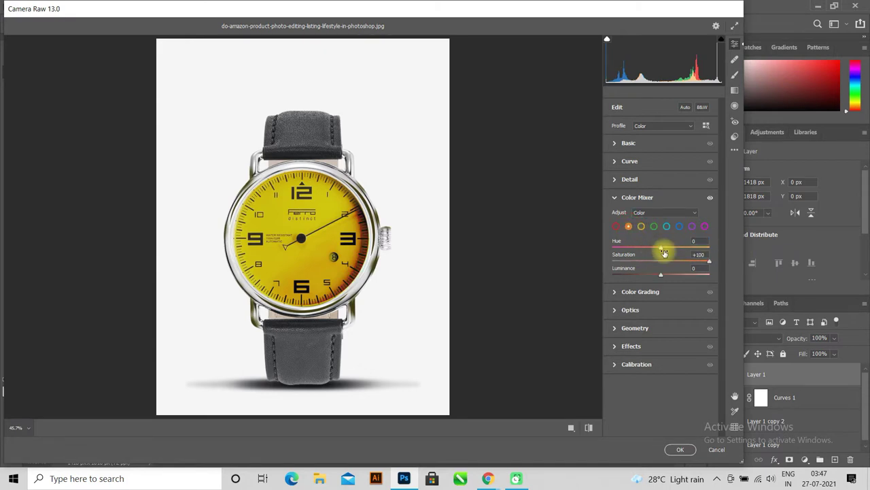
{"action": "mouse_move", "coordinate": [667, 250]}
{"action": "left_mouse_down"}
{"action": "mouse_move", "coordinate": [720, 246]}
{"action": "mouse_move", "coordinate": [683, 254]}
{"action": "left_mouse_up"}
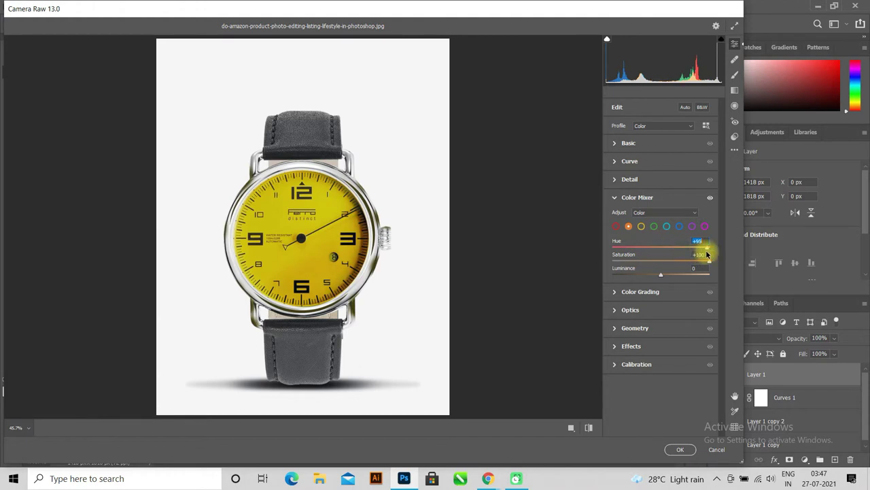
{"action": "left_click", "coordinate": [641, 226]}
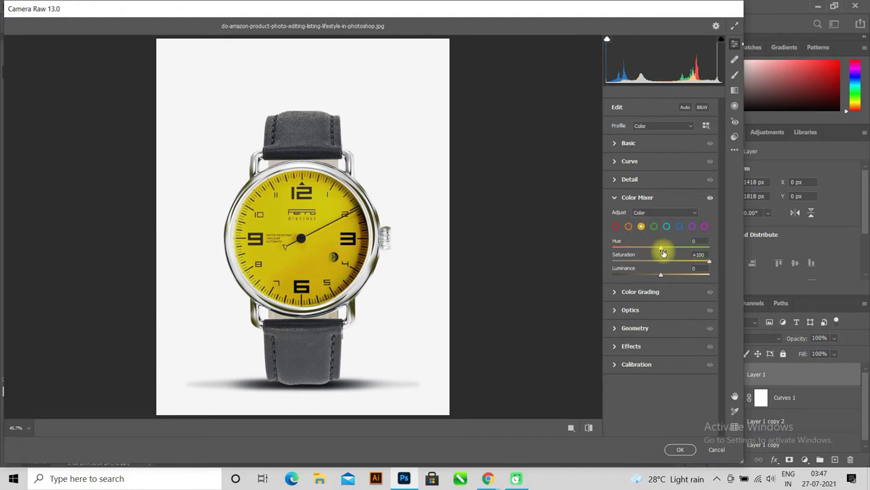
{"action": "mouse_move", "coordinate": [661, 250]}
{"action": "left_mouse_down"}
{"action": "mouse_move", "coordinate": [625, 248]}
{"action": "mouse_move", "coordinate": [668, 252]}
{"action": "mouse_move", "coordinate": [651, 252]}
{"action": "left_mouse_up"}
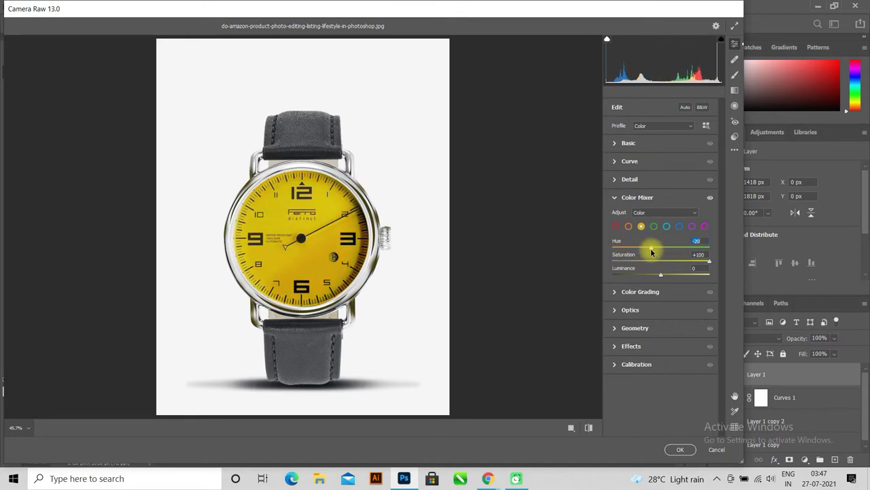
{"action": "left_click", "coordinate": [628, 226]}
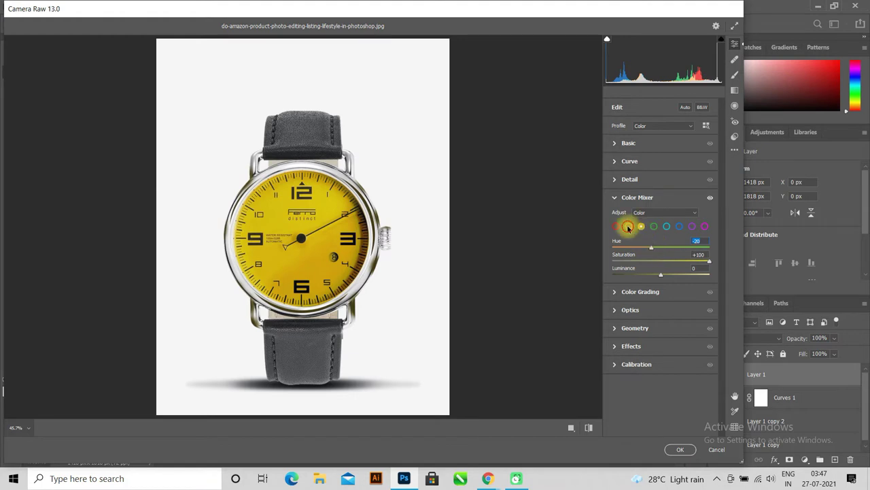
{"action": "mouse_move", "coordinate": [710, 264]}
{"action": "left_mouse_down"}
{"action": "mouse_move", "coordinate": [674, 263]}
{"action": "mouse_move", "coordinate": [707, 267]}
{"action": "left_mouse_up"}
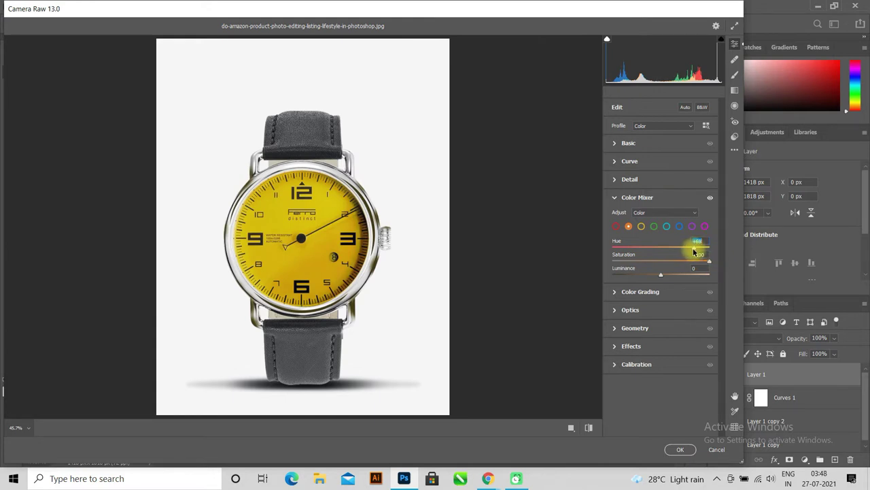
{"action": "left_click", "coordinate": [654, 226]}
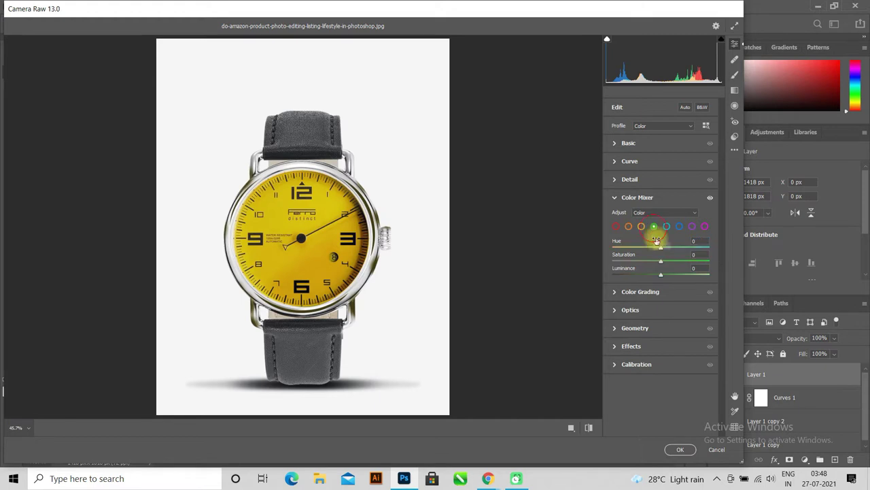
Step: Set Green saturation to +100 and Green hue to -100, checking the dial edge zoomed in
{"action": "left_click_drag", "start_coordinate": [661, 263], "coordinate": [728, 265]}
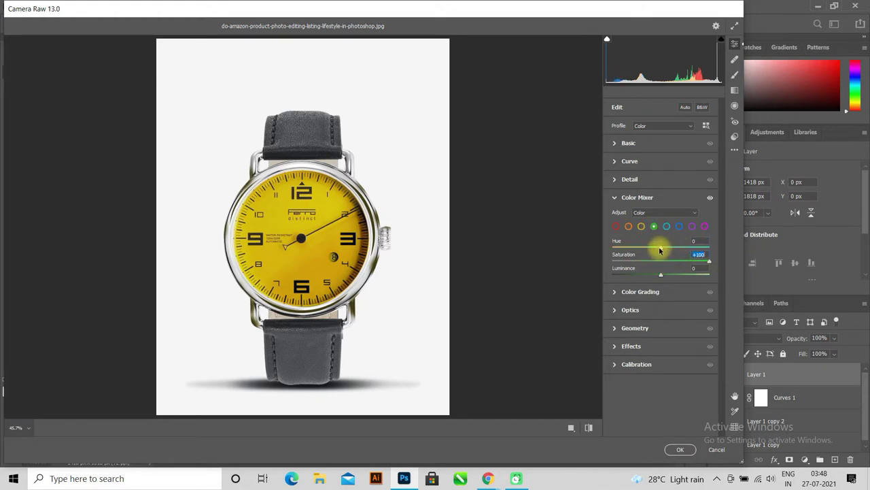
{"action": "left_click_drag", "start_coordinate": [668, 251], "coordinate": [579, 254]}
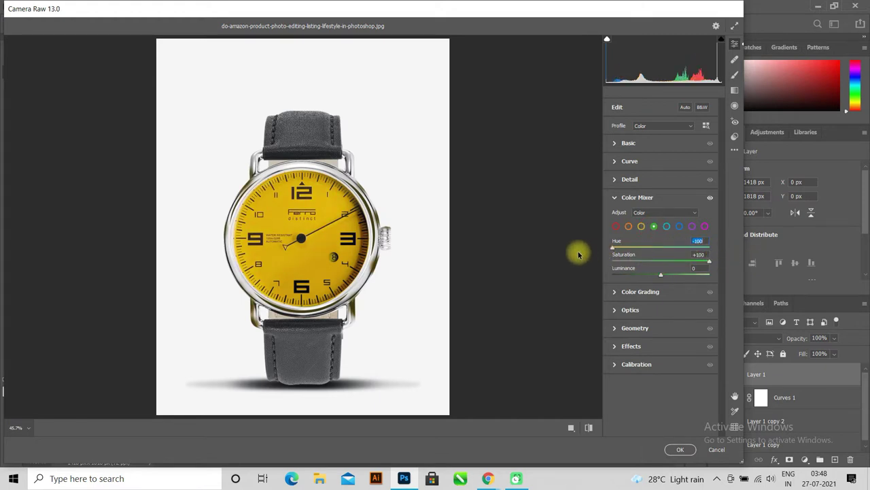
{"action": "left_click", "coordinate": [354, 267]}
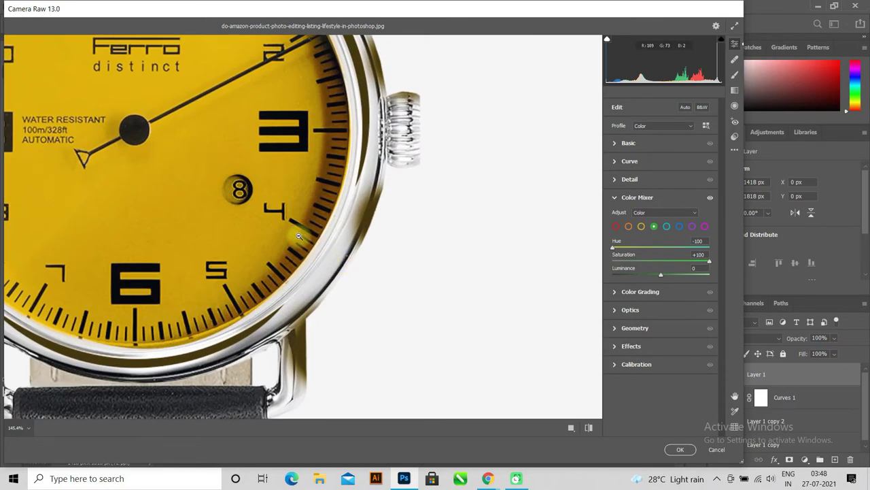
{"action": "key", "text": "ctrl+0"}
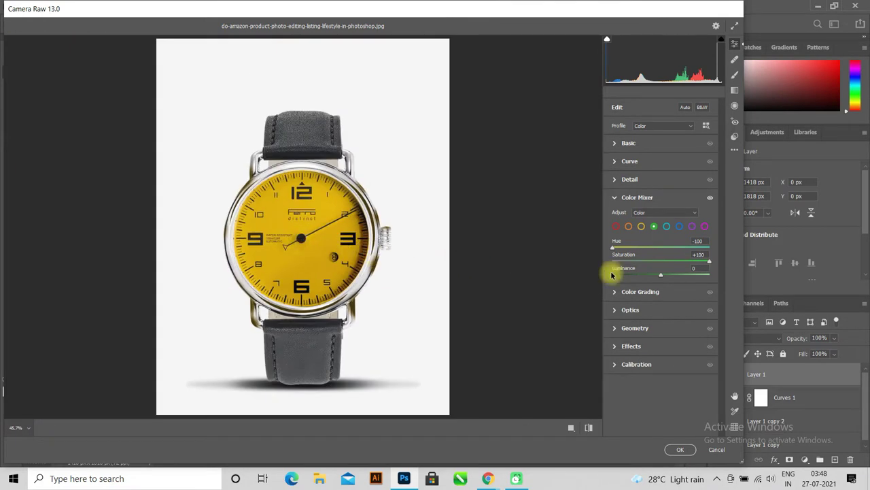
Step: Set Aqua saturation -100, Blue saturation +100 and luminance -100, and adjust Purple saturation
{"action": "left_click", "coordinate": [667, 226]}
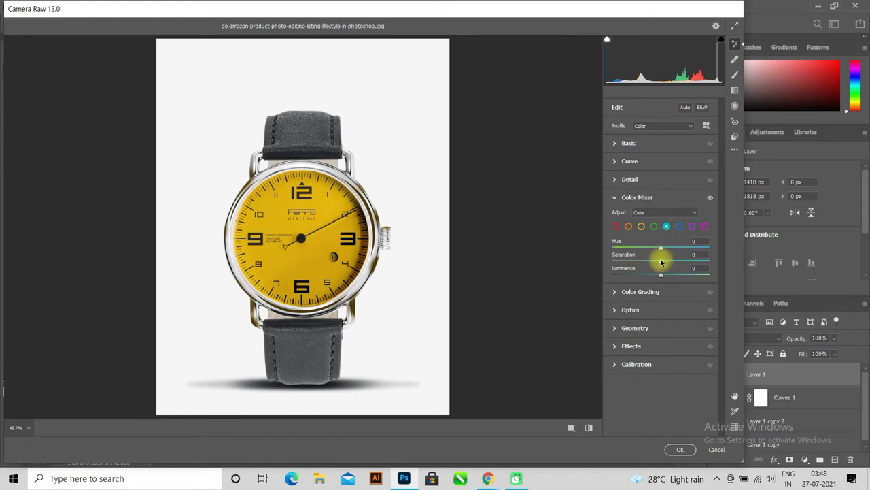
{"action": "left_click_drag", "start_coordinate": [660, 261], "coordinate": [601, 269]}
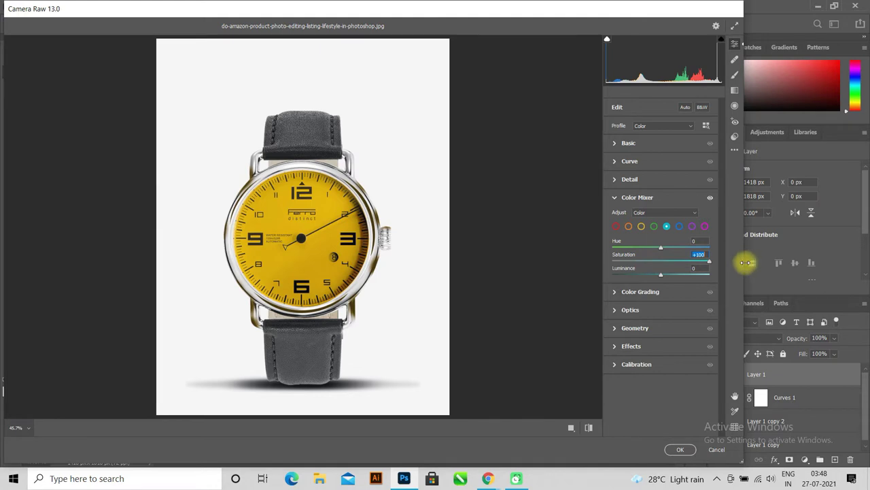
{"action": "left_click", "coordinate": [680, 228]}
{"action": "left_click_drag", "start_coordinate": [661, 261], "coordinate": [722, 262]}
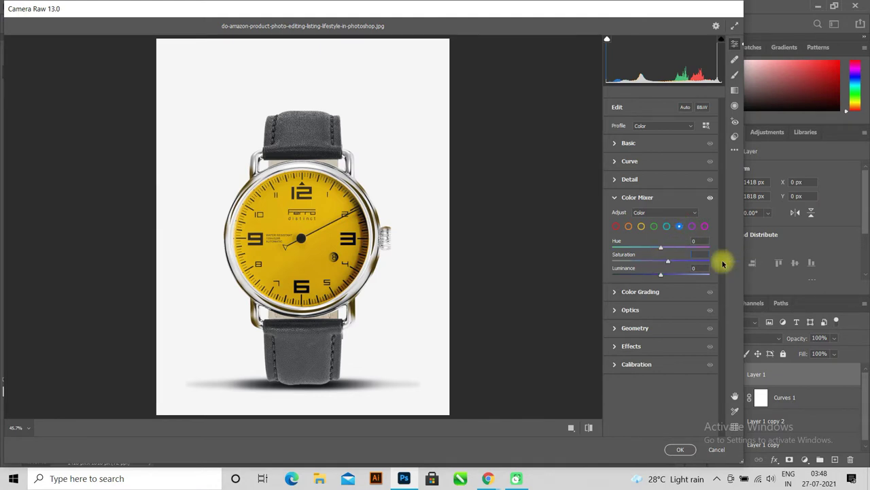
{"action": "left_click_drag", "start_coordinate": [659, 275], "coordinate": [579, 272]}
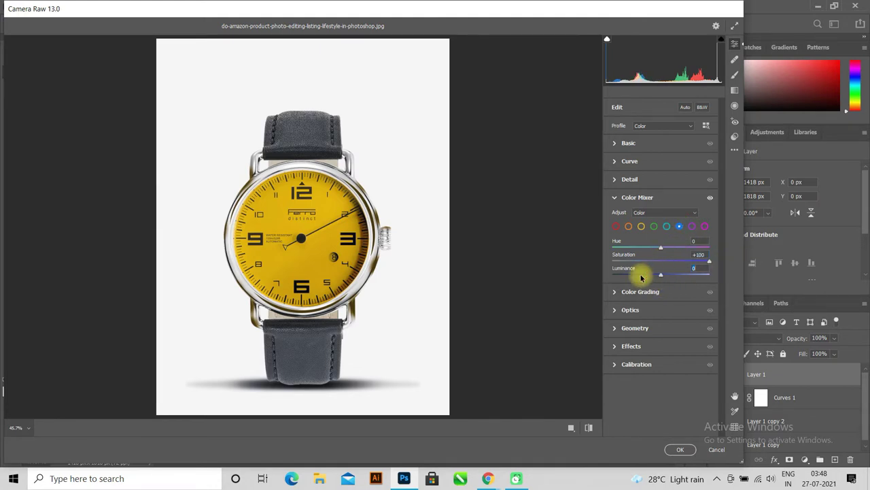
{"action": "left_click", "coordinate": [692, 227]}
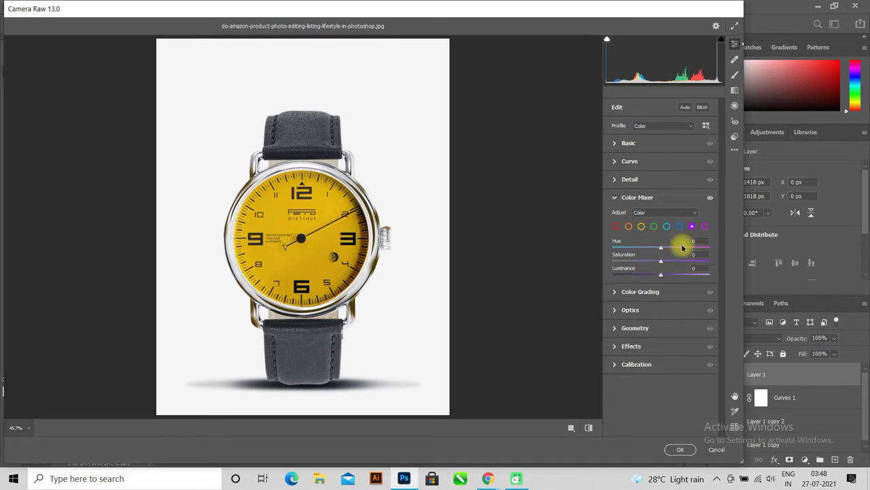
{"action": "mouse_move", "coordinate": [660, 261]}
{"action": "left_mouse_down"}
{"action": "mouse_move", "coordinate": [719, 260]}
{"action": "mouse_move", "coordinate": [593, 263]}
{"action": "mouse_move", "coordinate": [677, 260]}
{"action": "left_mouse_up"}
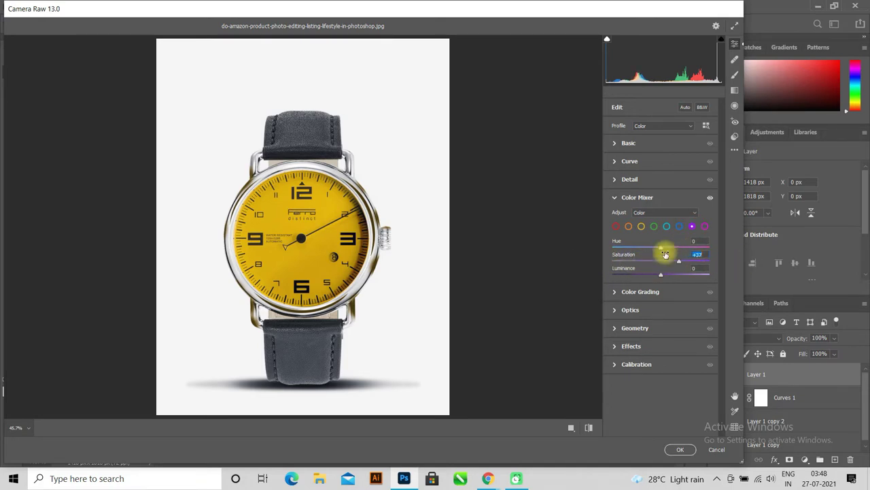
{"action": "left_click", "coordinate": [614, 198]}
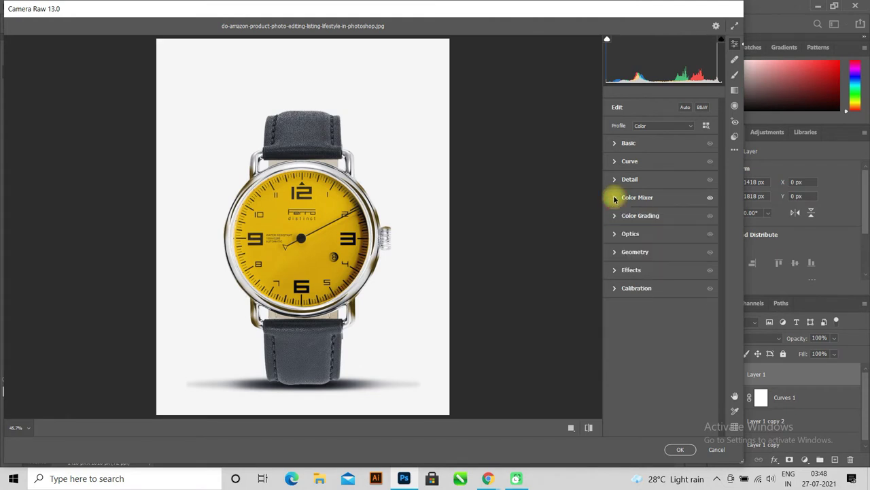
Step: Set Camera Raw Basic Vibrance to +68 and Saturation to -19
{"action": "left_click", "coordinate": [615, 142]}
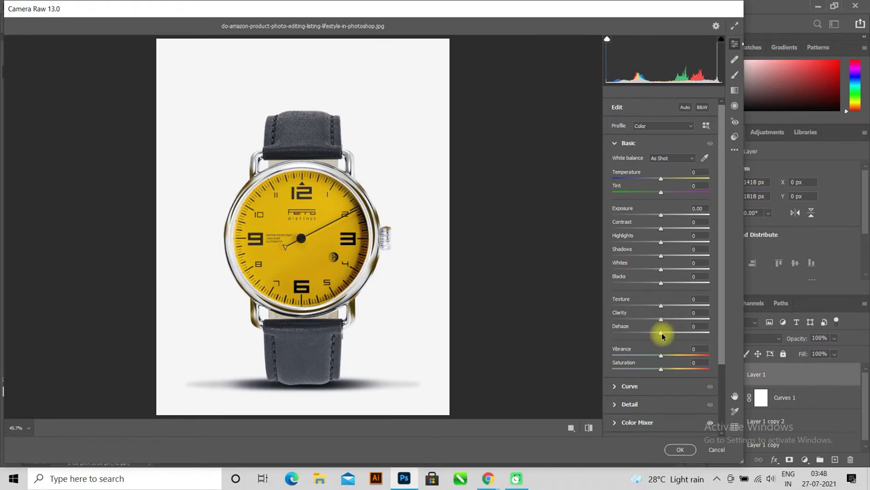
{"action": "mouse_move", "coordinate": [666, 356]}
{"action": "left_mouse_down"}
{"action": "mouse_move", "coordinate": [726, 361]}
{"action": "mouse_move", "coordinate": [694, 357]}
{"action": "mouse_move", "coordinate": [646, 373]}
{"action": "left_mouse_up"}
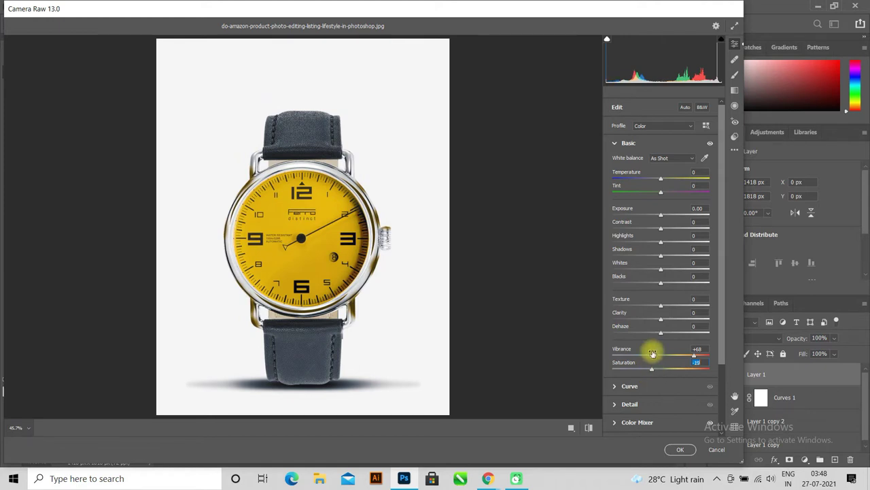
{"action": "left_click", "coordinate": [616, 144]}
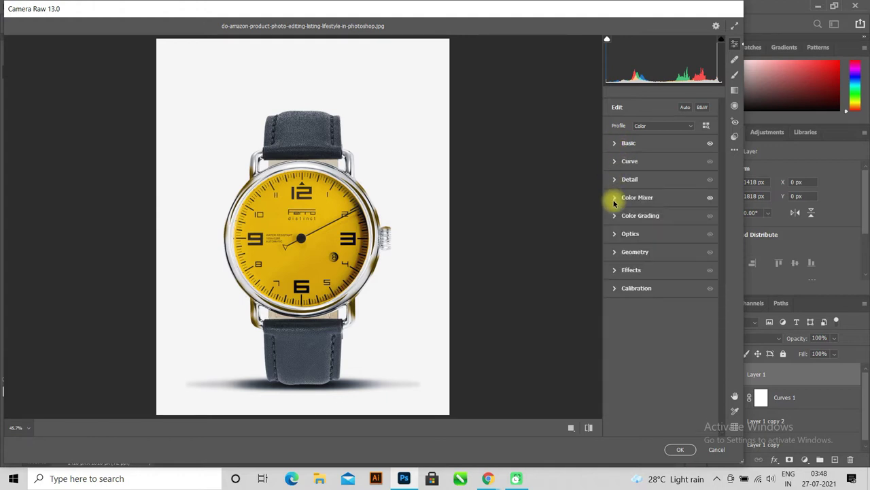
Step: Set Calibration Red, Green and Blue Primary saturation to +13, +50, +53 and apply Camera Raw
{"action": "left_click", "coordinate": [615, 288]}
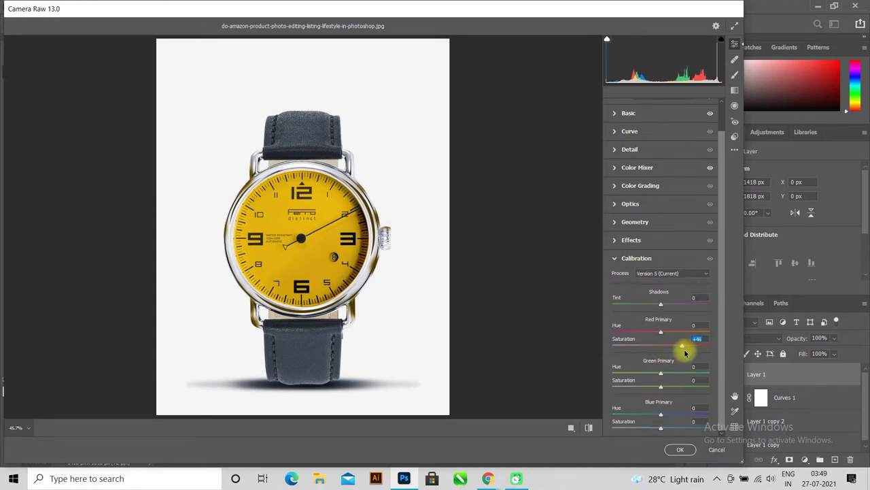
{"action": "mouse_move", "coordinate": [661, 347]}
{"action": "left_mouse_down"}
{"action": "mouse_move", "coordinate": [602, 350]}
{"action": "mouse_move", "coordinate": [667, 353]}
{"action": "left_mouse_up"}
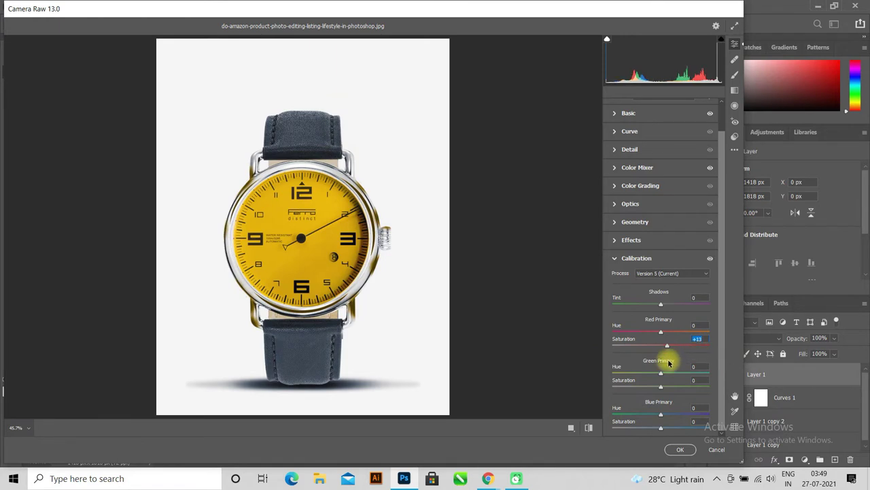
{"action": "left_click_drag", "start_coordinate": [661, 387], "coordinate": [690, 392]}
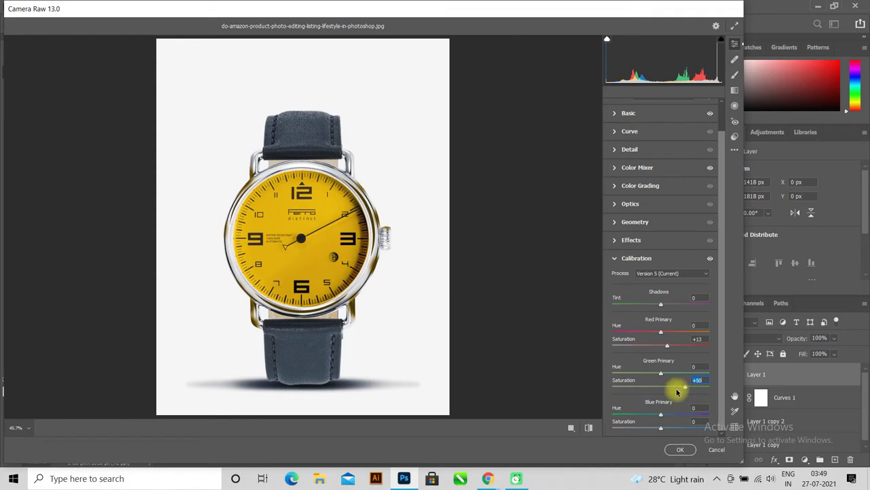
{"action": "mouse_move", "coordinate": [651, 430]}
{"action": "left_mouse_down"}
{"action": "mouse_move", "coordinate": [608, 427]}
{"action": "mouse_move", "coordinate": [701, 433]}
{"action": "mouse_move", "coordinate": [684, 431]}
{"action": "left_mouse_up"}
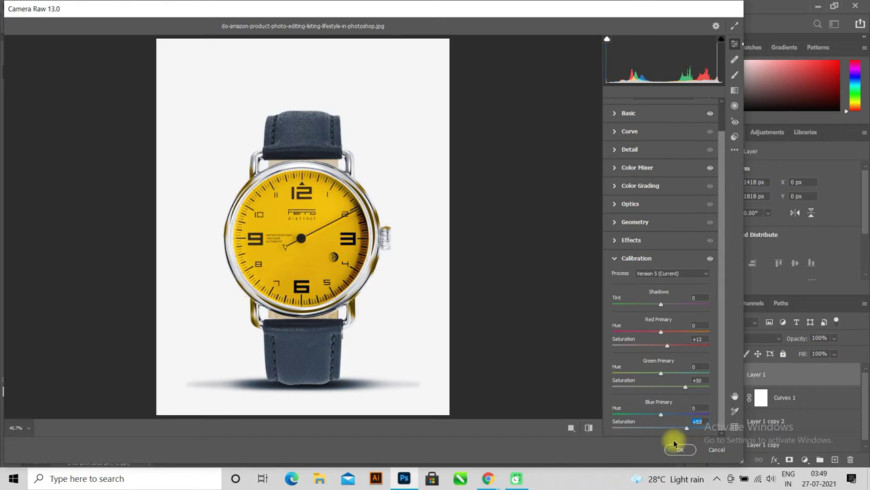
{"action": "left_click", "coordinate": [678, 450]}
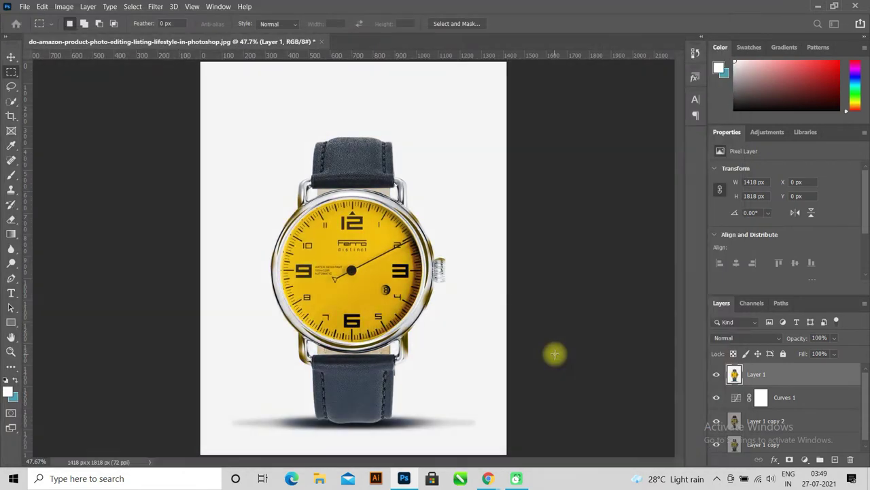
{"action": "left_click", "coordinate": [717, 374]}
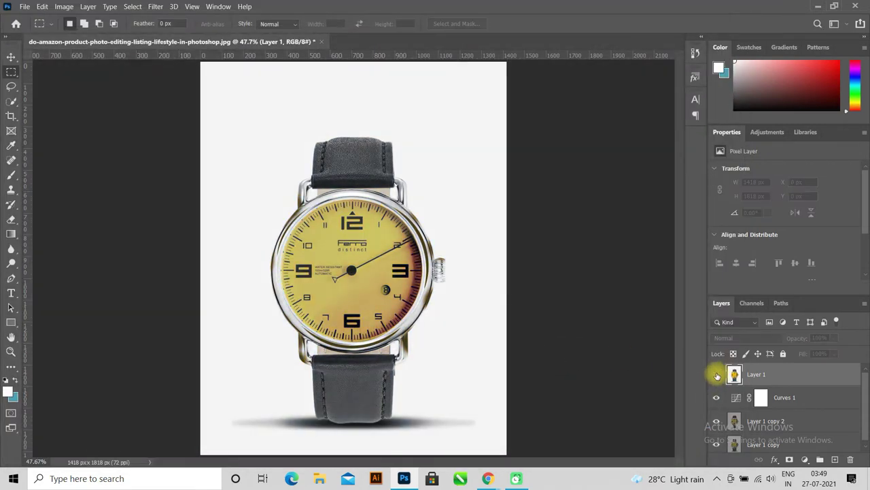
{"action": "left_click", "coordinate": [717, 374]}
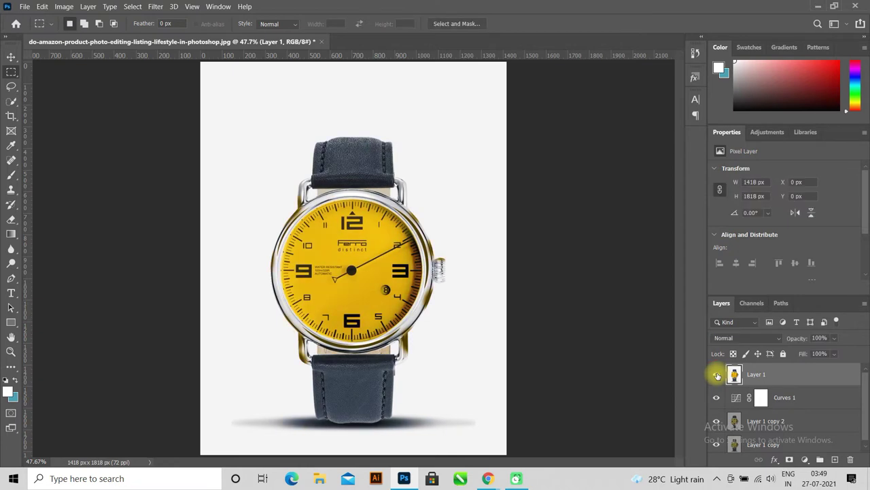
{"action": "left_click", "coordinate": [718, 375]}
{"action": "scroll", "coordinate": [438, 271], "scroll_direction": "up", "scroll_amount": 2}
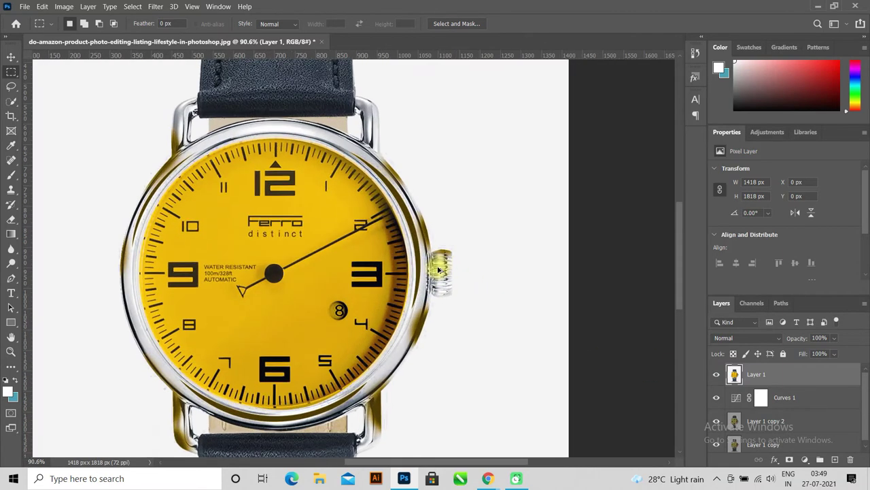
{"action": "scroll", "coordinate": [438, 271], "scroll_direction": "up", "scroll_amount": 1}
{"action": "scroll", "coordinate": [439, 271], "scroll_direction": "up", "scroll_amount": 1}
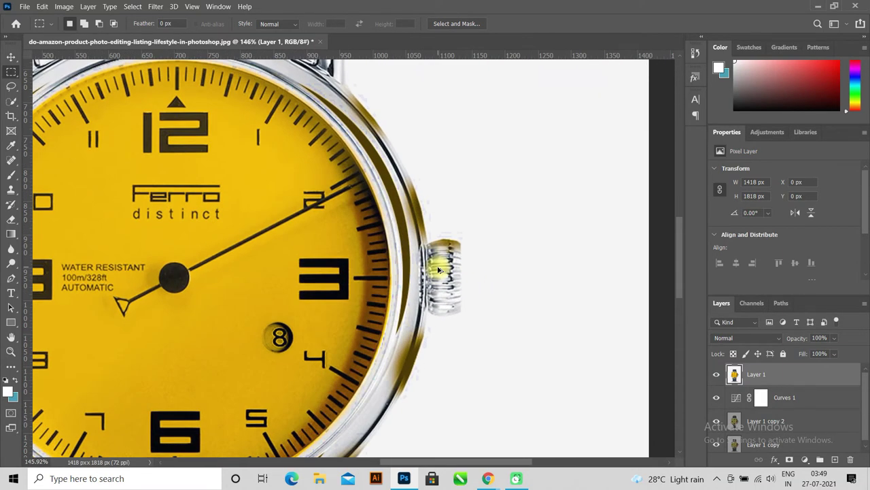
{"action": "scroll", "coordinate": [438, 271], "scroll_direction": "down", "scroll_amount": 1}
{"action": "scroll", "coordinate": [438, 271], "scroll_direction": "down", "scroll_amount": 1}
{"action": "scroll", "coordinate": [439, 272], "scroll_direction": "down", "scroll_amount": 1}
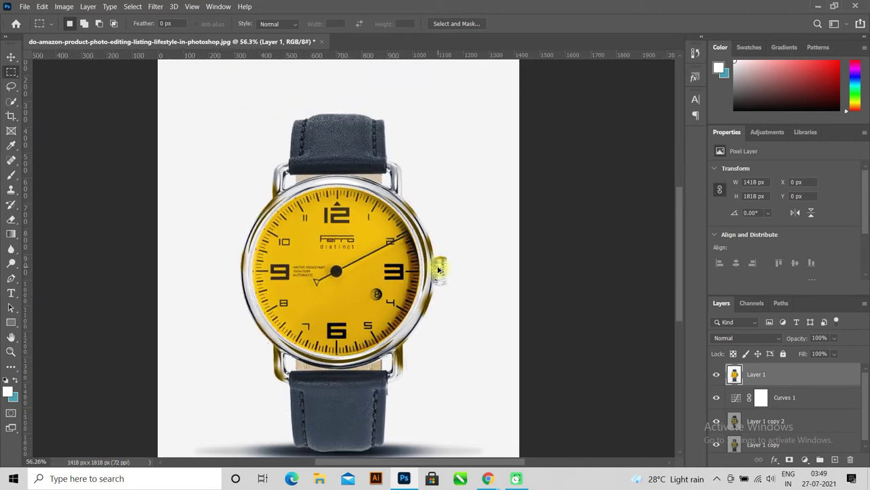
{"action": "scroll", "coordinate": [438, 271], "scroll_direction": "down", "scroll_amount": 2}
{"action": "scroll", "coordinate": [388, 313], "scroll_direction": "up", "scroll_amount": 1}
{"action": "scroll", "coordinate": [388, 313], "scroll_direction": "down", "scroll_amount": 1}
{"action": "scroll", "coordinate": [389, 314], "scroll_direction": "up", "scroll_amount": 2}
{"action": "scroll", "coordinate": [388, 314], "scroll_direction": "up", "scroll_amount": 1}
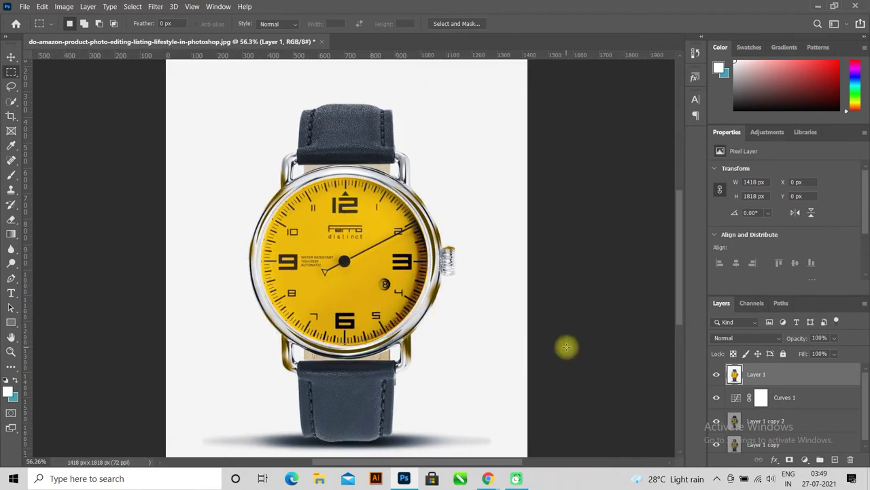
Step: Create Selective Color 1 above Layer 1 with Yellows at Cyan -15, Magenta -12, Yellow +3, Black 0
{"action": "left_click", "coordinate": [805, 459]}
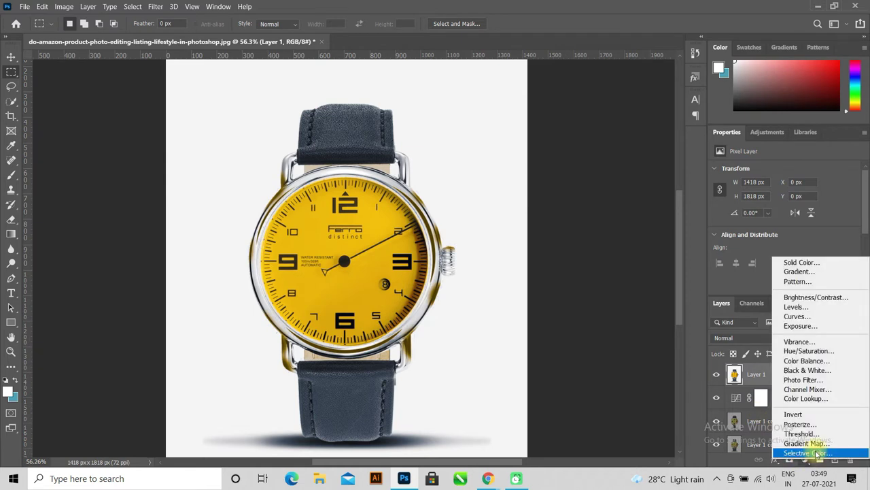
{"action": "left_click", "coordinate": [818, 454]}
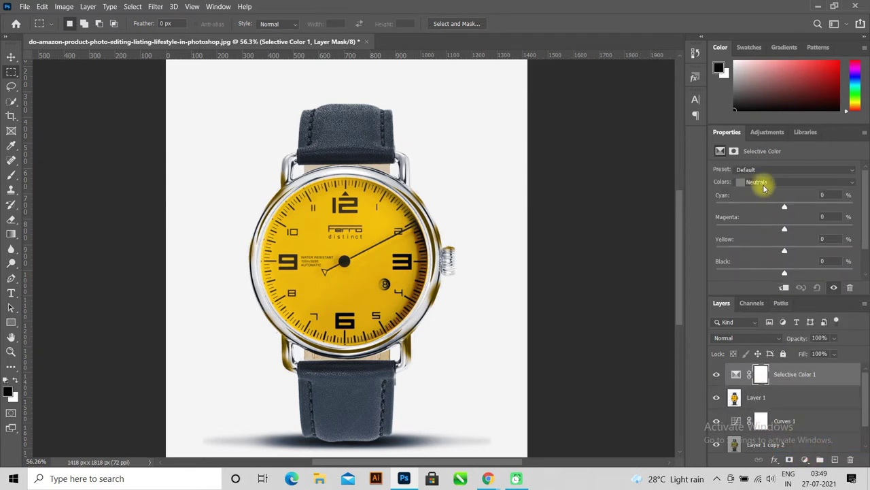
{"action": "left_click", "coordinate": [764, 188]}
{"action": "left_click", "coordinate": [758, 195]}
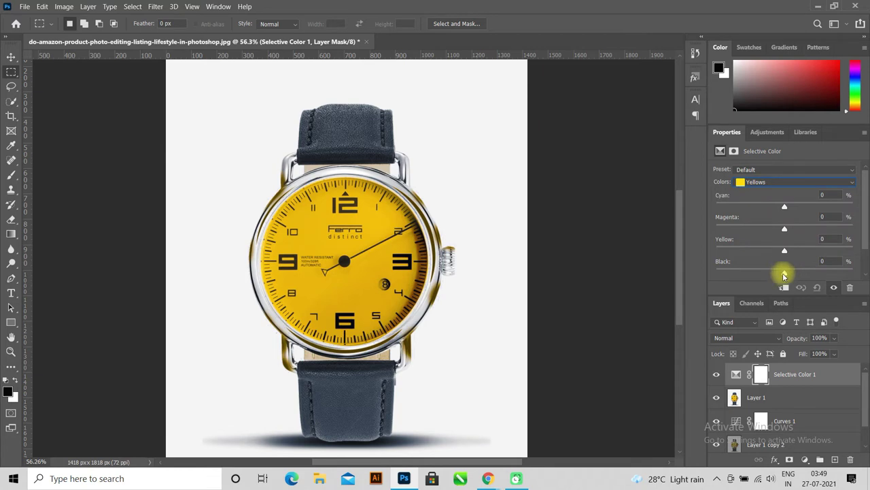
{"action": "mouse_move", "coordinate": [785, 274]}
{"action": "left_mouse_down"}
{"action": "mouse_move", "coordinate": [847, 274]}
{"action": "mouse_move", "coordinate": [716, 273]}
{"action": "left_mouse_up"}
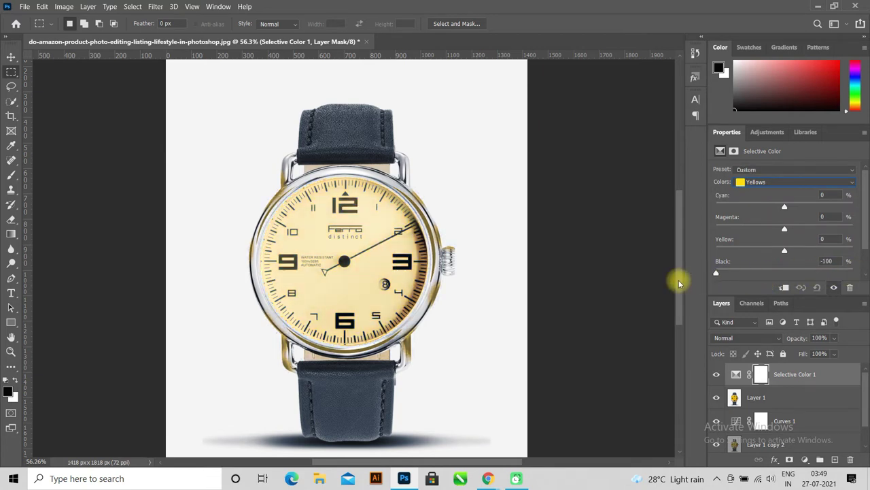
{"action": "mouse_move", "coordinate": [785, 250]}
{"action": "left_mouse_down"}
{"action": "mouse_move", "coordinate": [862, 253]}
{"action": "mouse_move", "coordinate": [650, 261]}
{"action": "left_mouse_up"}
{"action": "left_click_drag", "start_coordinate": [865, 261], "coordinate": [788, 253]}
{"action": "left_click_drag", "start_coordinate": [716, 275], "coordinate": [785, 273]}
{"action": "left_click", "coordinate": [825, 261]}
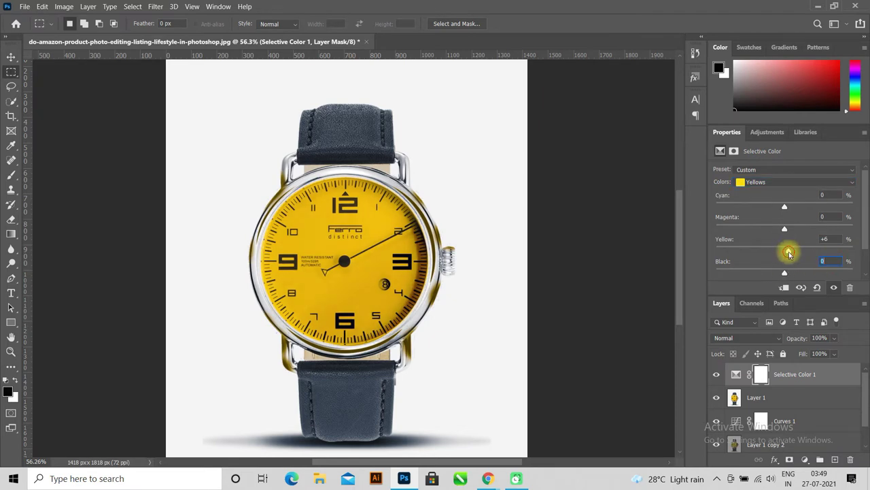
{"action": "mouse_move", "coordinate": [786, 251]}
{"action": "left_mouse_down"}
{"action": "mouse_move", "coordinate": [678, 254]}
{"action": "mouse_move", "coordinate": [780, 257]}
{"action": "mouse_move", "coordinate": [797, 227]}
{"action": "mouse_move", "coordinate": [864, 238]}
{"action": "mouse_move", "coordinate": [776, 239]}
{"action": "left_mouse_up"}
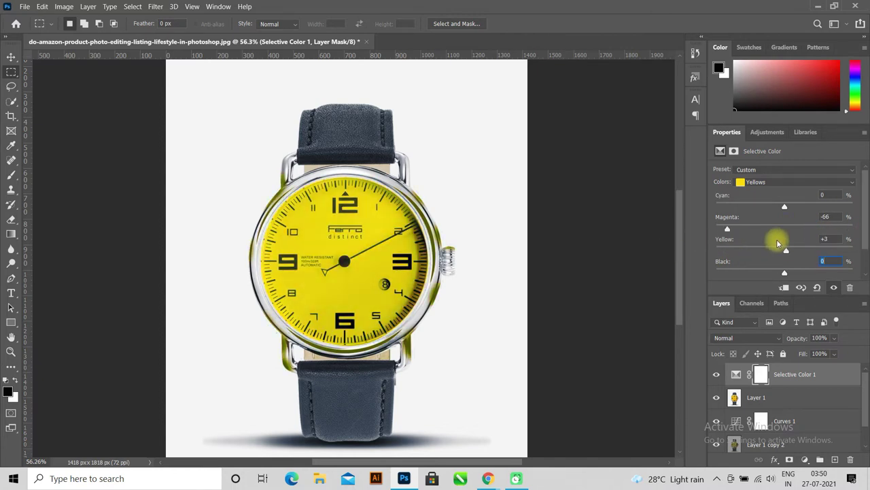
{"action": "left_click_drag", "start_coordinate": [785, 207], "coordinate": [775, 225]}
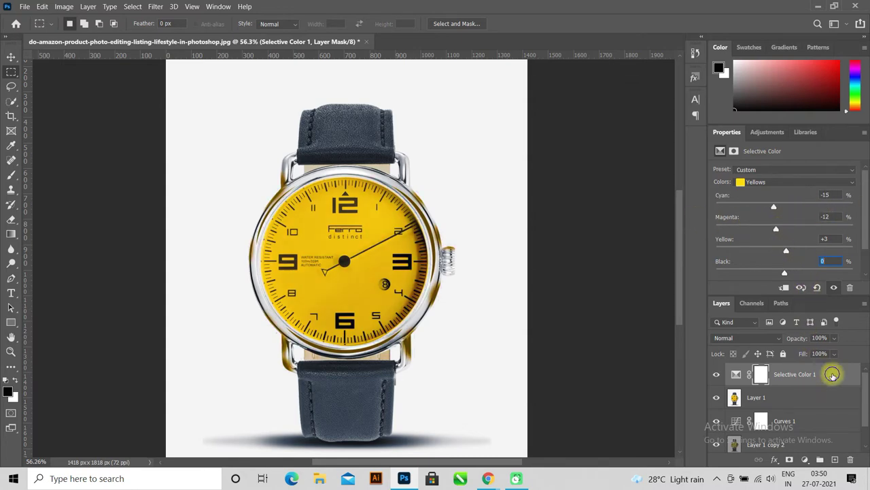
Step: Delete the Selective Color 1 layer and toggle Layer 1 to compare the dial
{"action": "right_click", "coordinate": [832, 371]}
{"action": "left_click", "coordinate": [688, 62]}
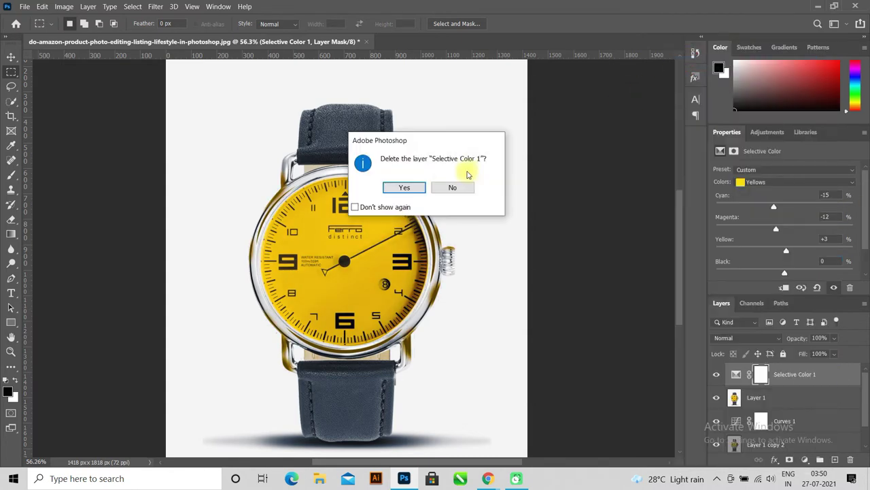
{"action": "left_click", "coordinate": [420, 193]}
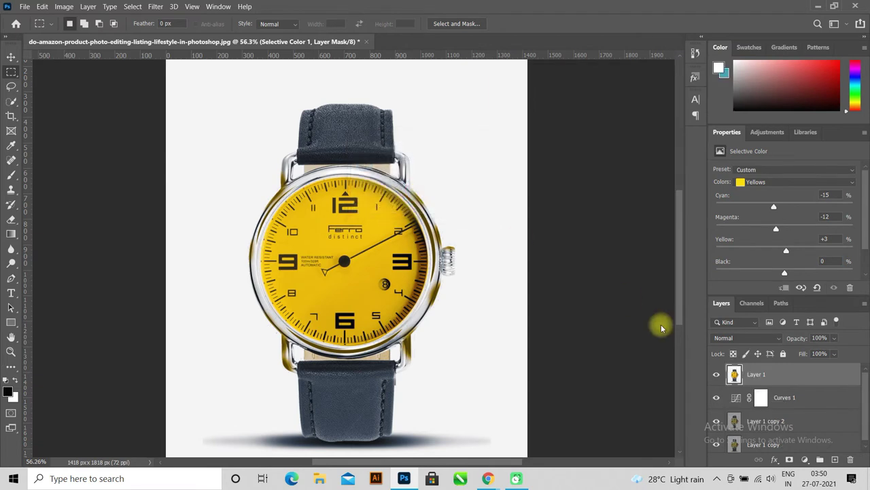
{"action": "left_click", "coordinate": [717, 375]}
{"action": "left_click", "coordinate": [717, 376]}
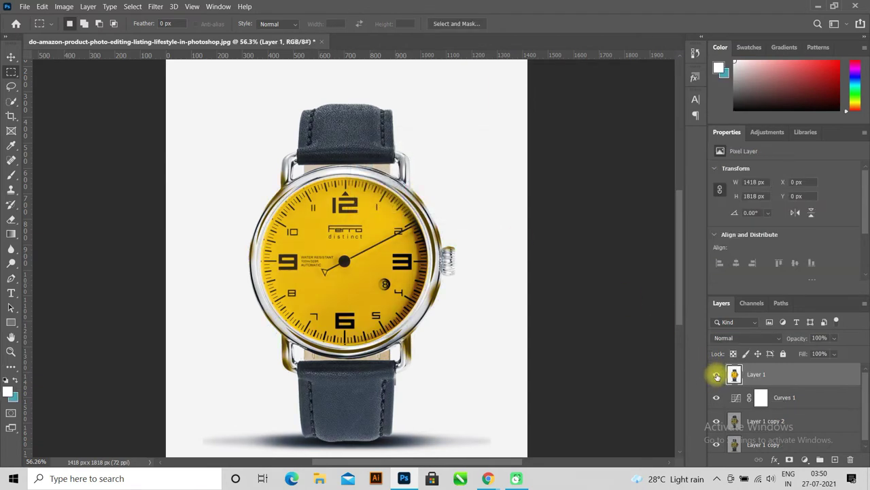
Step: Add a Hue/Saturation layer setting Yellows to Saturation -100 and Lightness +44
{"action": "left_click", "coordinate": [805, 459]}
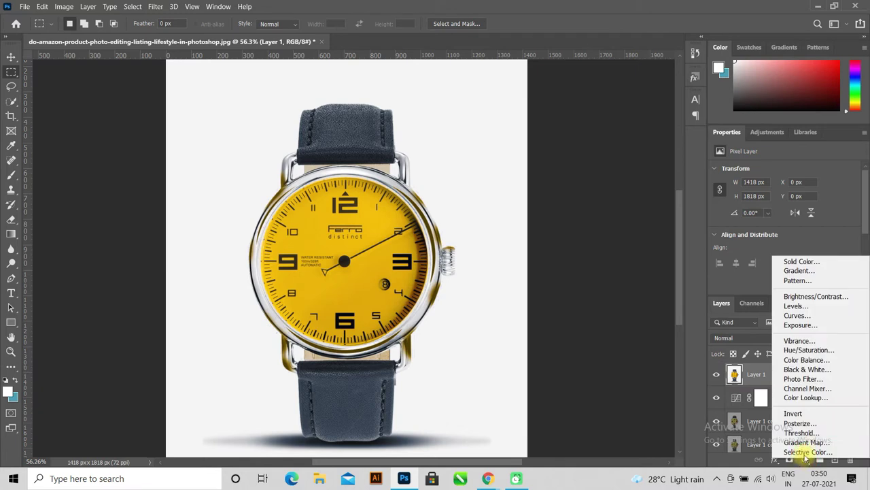
{"action": "left_click", "coordinate": [810, 350]}
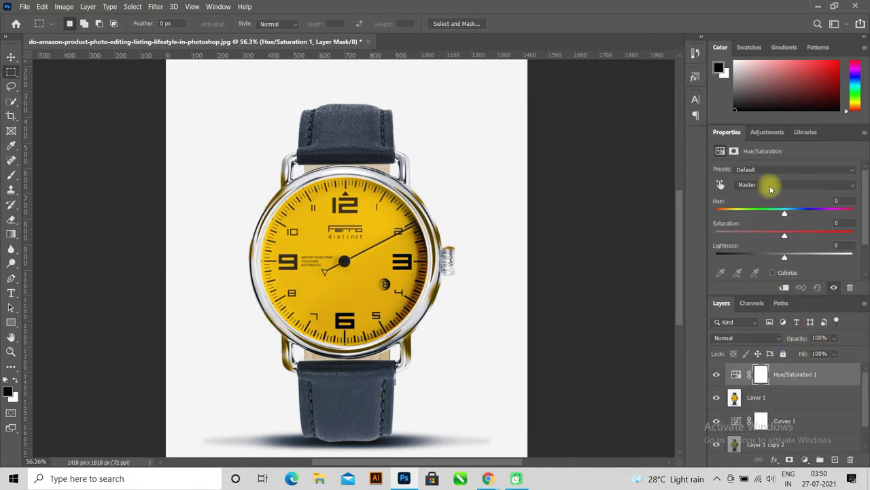
{"action": "left_click", "coordinate": [768, 185]}
{"action": "left_click", "coordinate": [767, 205]}
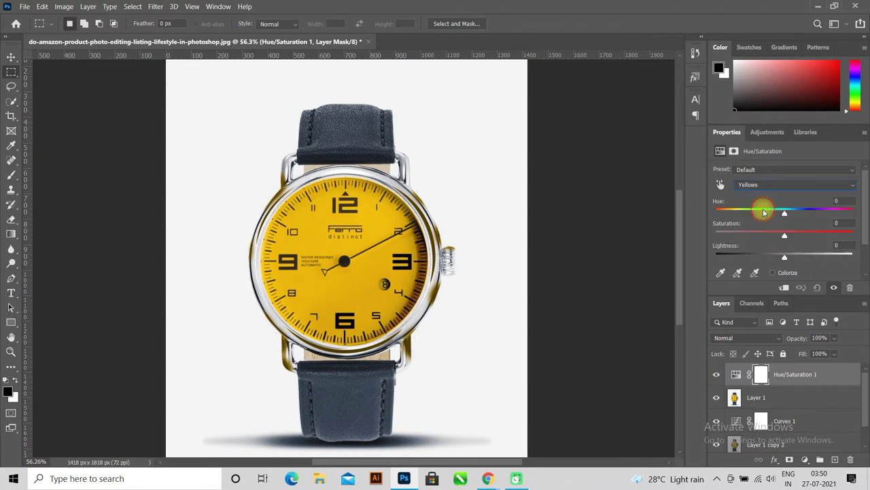
{"action": "left_click_drag", "start_coordinate": [782, 238], "coordinate": [712, 236]}
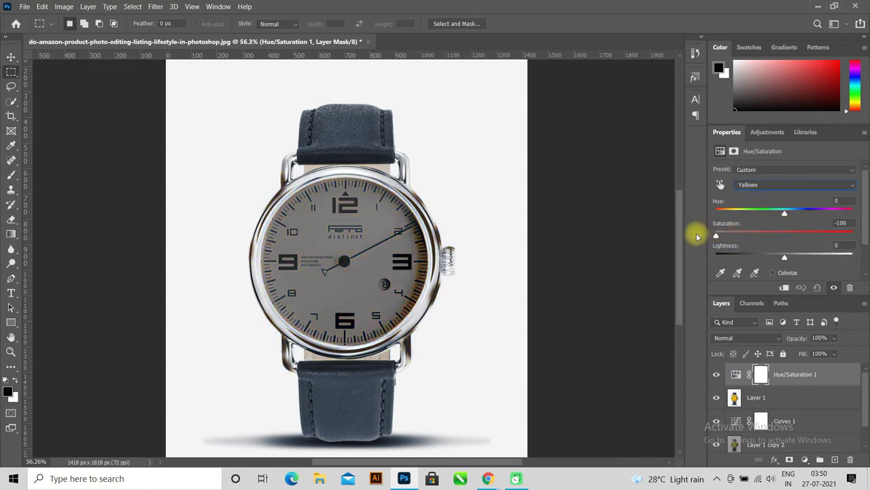
{"action": "mouse_move", "coordinate": [785, 259]}
{"action": "left_mouse_down"}
{"action": "mouse_move", "coordinate": [865, 256]}
{"action": "mouse_move", "coordinate": [782, 253]}
{"action": "mouse_move", "coordinate": [835, 249]}
{"action": "mouse_move", "coordinate": [867, 255]}
{"action": "mouse_move", "coordinate": [801, 253]}
{"action": "mouse_move", "coordinate": [816, 256]}
{"action": "left_mouse_up"}
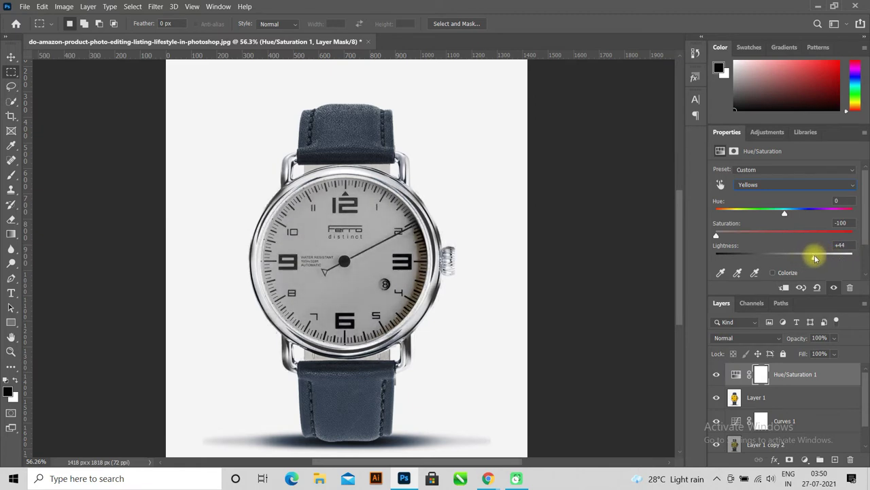
Step: Toggle Hue/Saturation 1 visibility to compare the grey dial with the yellow original
{"action": "left_click", "coordinate": [716, 375]}
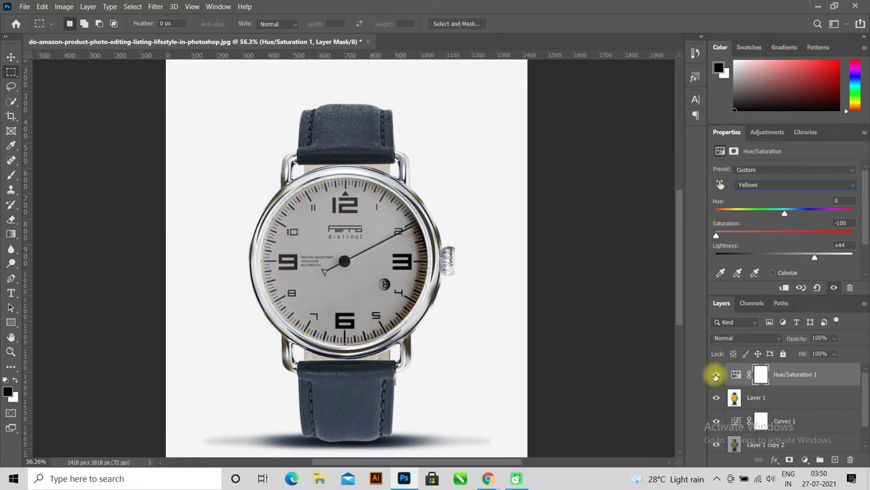
{"action": "left_click", "coordinate": [716, 375]}
{"action": "left_click", "coordinate": [716, 375]}
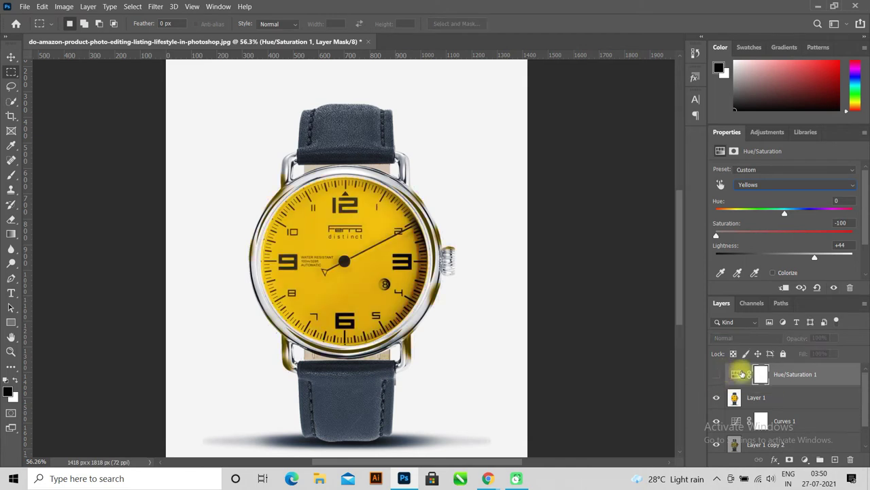
{"action": "left_click", "coordinate": [716, 374]}
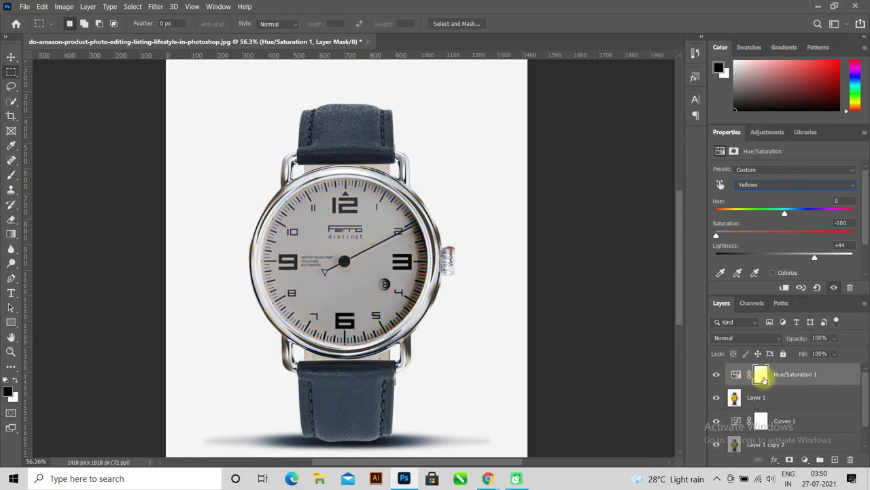
{"action": "left_click", "coordinate": [11, 174]}
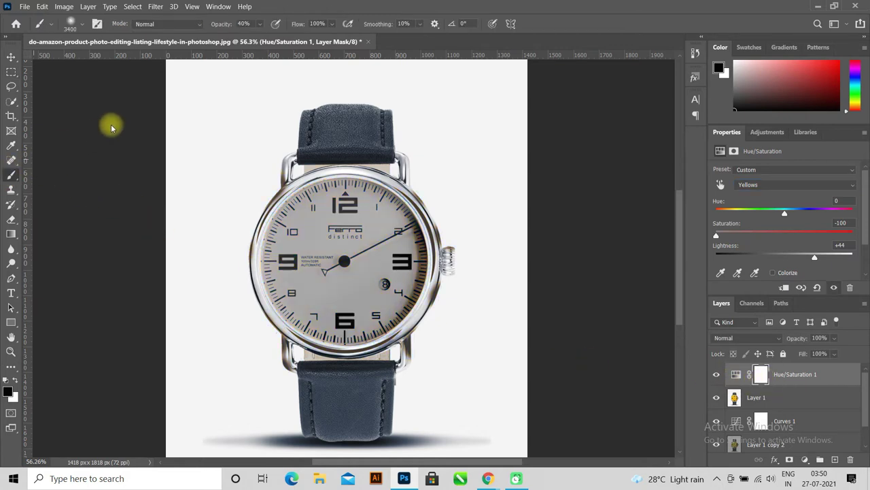
Step: Set the brush to 100% opacity and a smaller size
{"action": "left_click", "coordinate": [258, 25]}
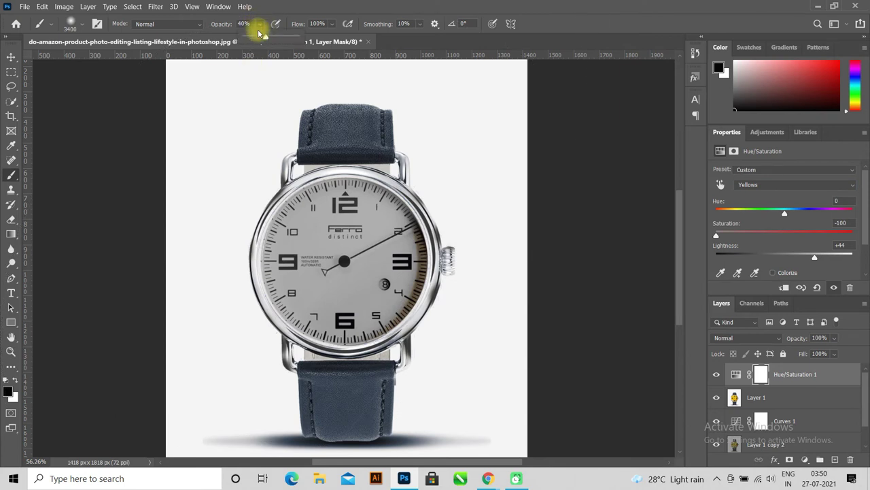
{"action": "left_click_drag", "start_coordinate": [264, 40], "coordinate": [321, 38]}
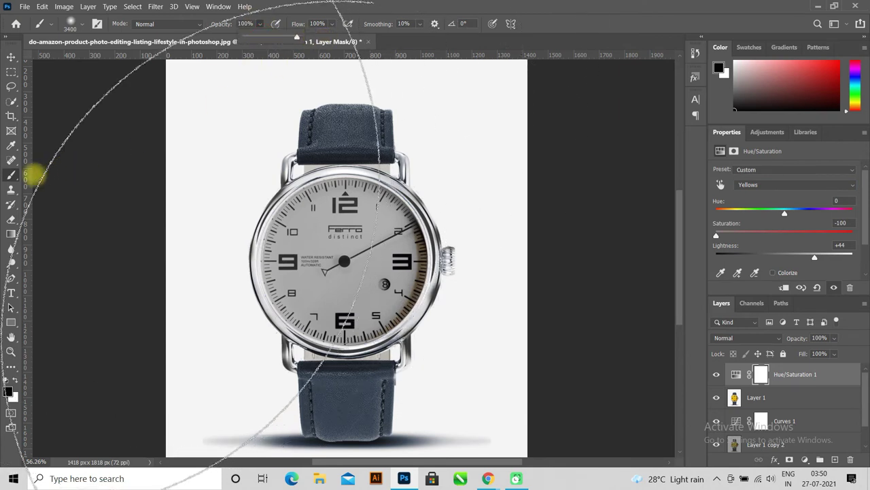
{"action": "left_click", "coordinate": [11, 175]}
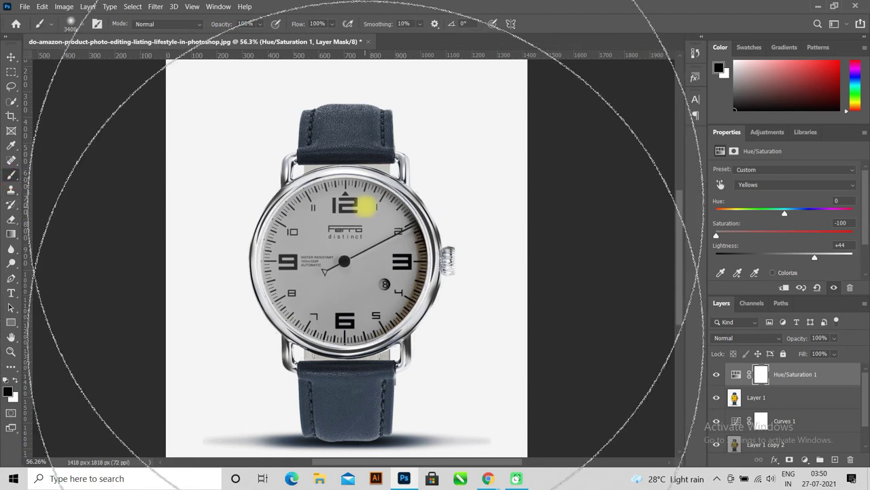
{"action": "key", "text": "bracketleft"}
{"action": "key", "text": "bracketleft"}
{"action": "key", "text": "bracketleft"}
{"action": "key", "text": "bracketleft"}
{"action": "key", "text": "bracketleft"}
{"action": "key", "text": "bracketleft"}
{"action": "key", "text": "bracketleft"}
{"action": "key", "text": "bracketleft"}
{"action": "key", "text": "bracketleft"}
{"action": "key", "text": "bracketleft"}
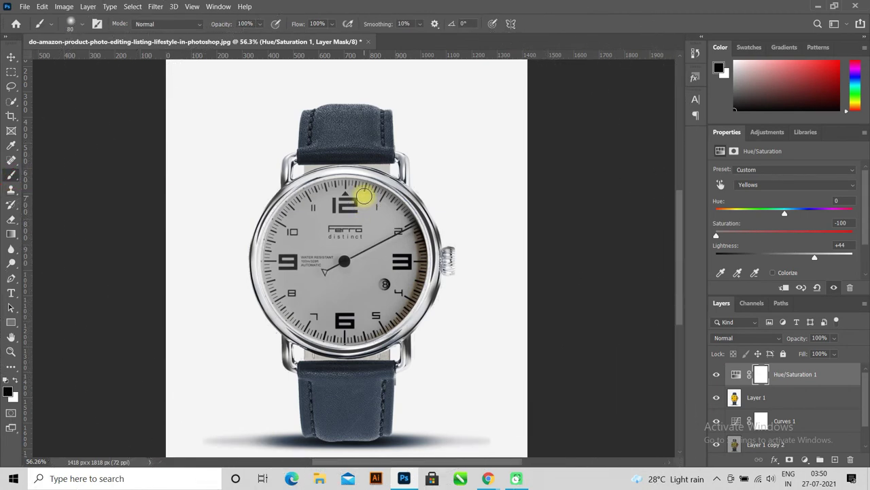
Step: Paint black on the Hue/Saturation 1 mask across the dial from the 9 through 12 to 3 markers
{"action": "mouse_move", "coordinate": [314, 226]}
{"action": "left_mouse_down"}
{"action": "mouse_move", "coordinate": [307, 258]}
{"action": "mouse_move", "coordinate": [291, 234]}
{"action": "mouse_move", "coordinate": [278, 268]}
{"action": "mouse_move", "coordinate": [270, 253]}
{"action": "left_mouse_up"}
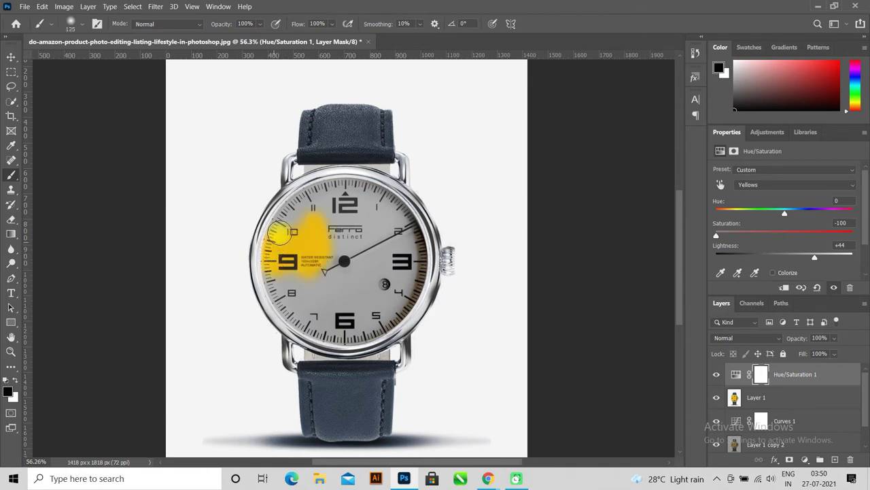
{"action": "mouse_move", "coordinate": [290, 210]}
{"action": "left_mouse_down"}
{"action": "mouse_move", "coordinate": [282, 223]}
{"action": "mouse_move", "coordinate": [300, 203]}
{"action": "left_mouse_up"}
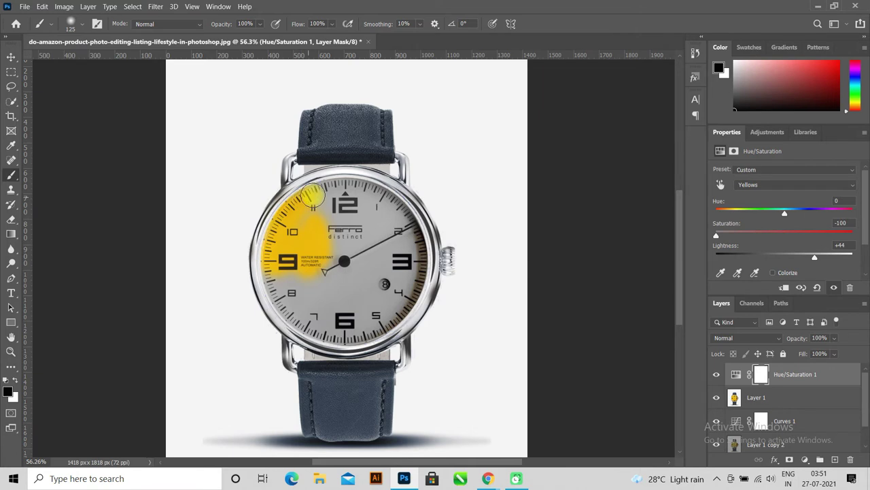
{"action": "mouse_move", "coordinate": [363, 191]}
{"action": "left_mouse_down"}
{"action": "mouse_move", "coordinate": [339, 191]}
{"action": "mouse_move", "coordinate": [376, 197]}
{"action": "left_mouse_up"}
{"action": "mouse_move", "coordinate": [402, 223]}
{"action": "left_mouse_down"}
{"action": "mouse_move", "coordinate": [412, 248]}
{"action": "mouse_move", "coordinate": [407, 297]}
{"action": "mouse_move", "coordinate": [349, 334]}
{"action": "mouse_move", "coordinate": [297, 314]}
{"action": "mouse_move", "coordinate": [269, 260]}
{"action": "mouse_move", "coordinate": [275, 282]}
{"action": "mouse_move", "coordinate": [311, 277]}
{"action": "mouse_move", "coordinate": [362, 300]}
{"action": "mouse_move", "coordinate": [397, 291]}
{"action": "mouse_move", "coordinate": [398, 262]}
{"action": "mouse_move", "coordinate": [378, 224]}
{"action": "mouse_move", "coordinate": [336, 278]}
{"action": "mouse_move", "coordinate": [307, 252]}
{"action": "mouse_move", "coordinate": [301, 219]}
{"action": "mouse_move", "coordinate": [325, 208]}
{"action": "mouse_move", "coordinate": [359, 235]}
{"action": "mouse_move", "coordinate": [351, 293]}
{"action": "mouse_move", "coordinate": [333, 255]}
{"action": "mouse_move", "coordinate": [330, 288]}
{"action": "mouse_move", "coordinate": [375, 264]}
{"action": "mouse_move", "coordinate": [384, 248]}
{"action": "mouse_move", "coordinate": [398, 256]}
{"action": "mouse_move", "coordinate": [367, 246]}
{"action": "mouse_move", "coordinate": [334, 283]}
{"action": "mouse_move", "coordinate": [300, 269]}
{"action": "mouse_move", "coordinate": [369, 226]}
{"action": "mouse_move", "coordinate": [347, 234]}
{"action": "mouse_move", "coordinate": [352, 262]}
{"action": "mouse_move", "coordinate": [354, 216]}
{"action": "mouse_move", "coordinate": [397, 247]}
{"action": "mouse_move", "coordinate": [360, 315]}
{"action": "mouse_move", "coordinate": [330, 317]}
{"action": "mouse_move", "coordinate": [358, 325]}
{"action": "mouse_move", "coordinate": [306, 329]}
{"action": "mouse_move", "coordinate": [358, 295]}
{"action": "mouse_move", "coordinate": [373, 266]}
{"action": "mouse_move", "coordinate": [365, 199]}
{"action": "mouse_move", "coordinate": [404, 226]}
{"action": "mouse_move", "coordinate": [403, 298]}
{"action": "mouse_move", "coordinate": [394, 217]}
{"action": "left_mouse_up"}
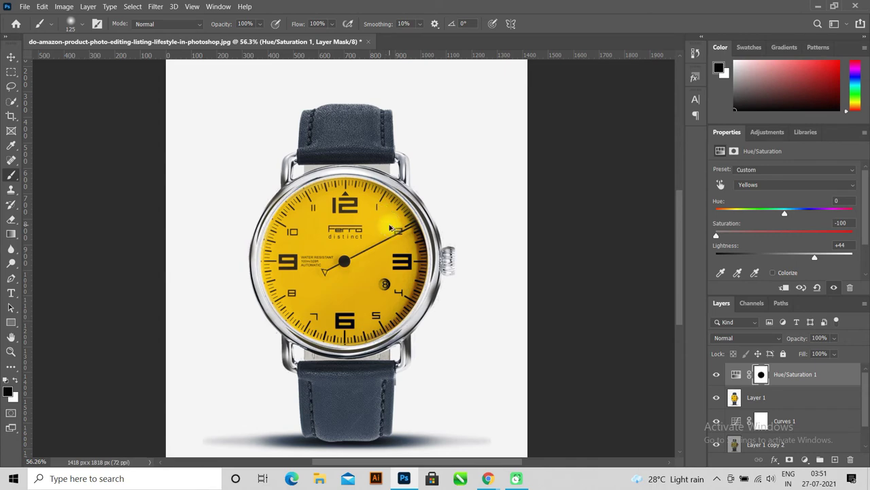
{"action": "scroll", "coordinate": [390, 227], "scroll_direction": "up", "scroll_amount": 3}
{"action": "scroll", "coordinate": [391, 227], "scroll_direction": "down", "scroll_amount": 1}
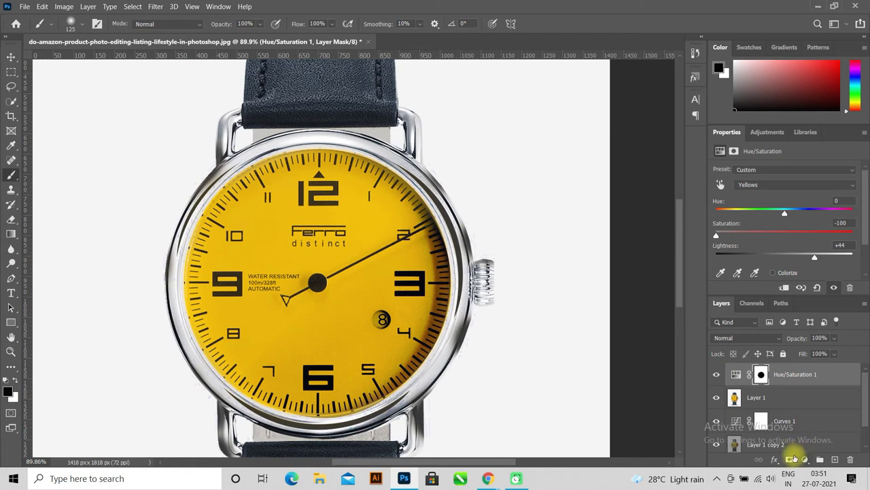
{"action": "left_click", "coordinate": [806, 461]}
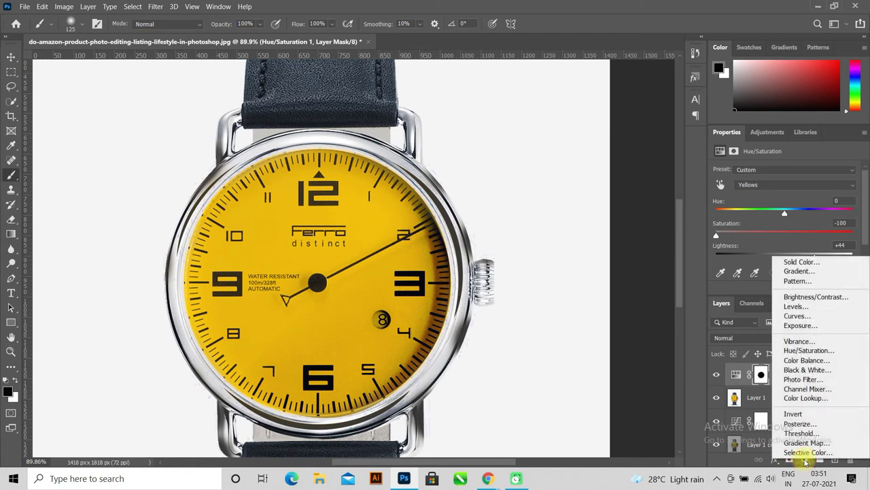
Step: Add a Selective Color layer and test Black adjustments on the Greens
{"action": "left_click", "coordinate": [802, 457]}
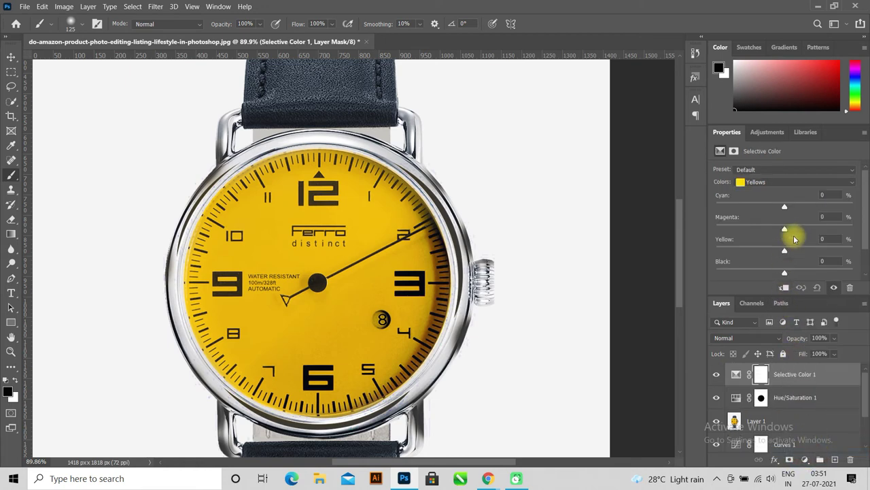
{"action": "left_click", "coordinate": [774, 182]}
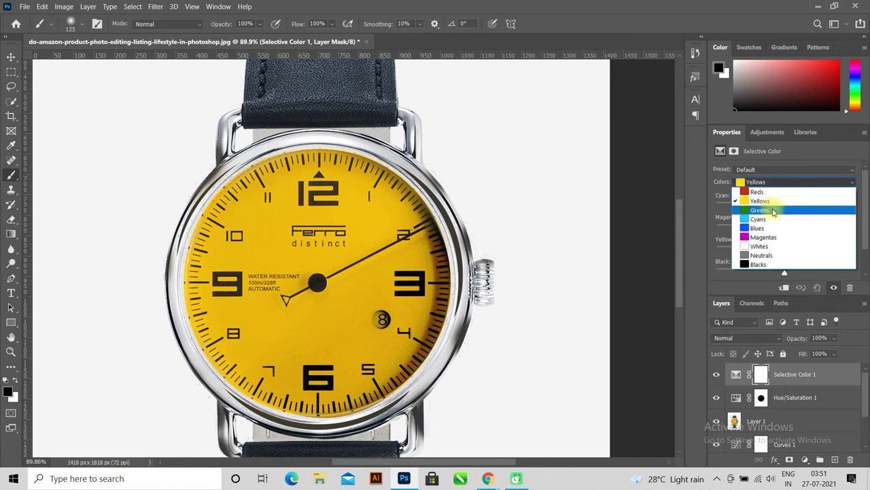
{"action": "left_click", "coordinate": [773, 208]}
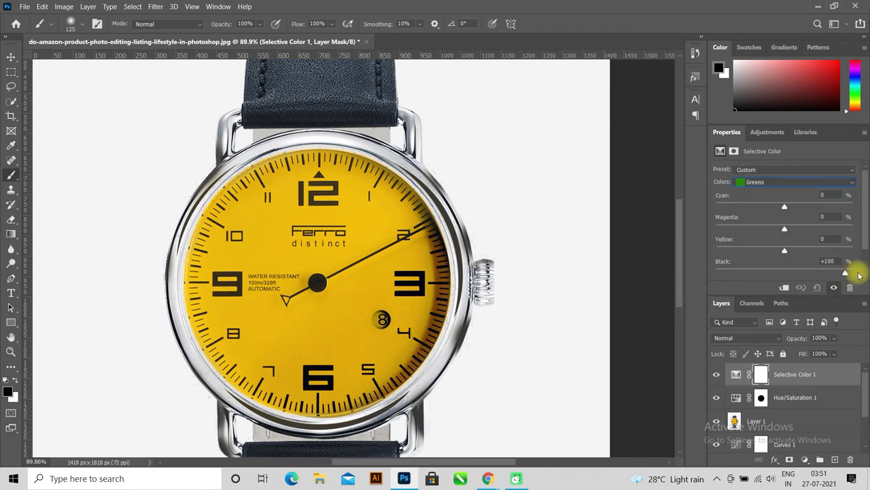
{"action": "left_click_drag", "start_coordinate": [785, 274], "coordinate": [711, 279]}
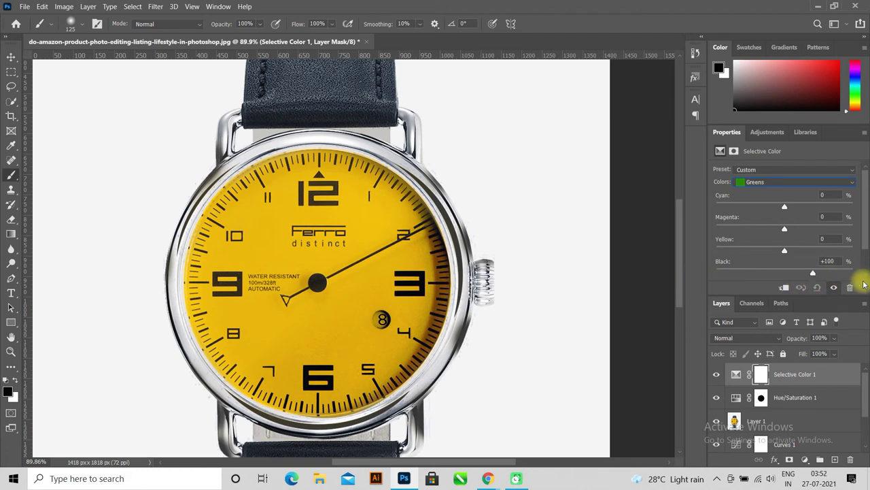
{"action": "left_click_drag", "start_coordinate": [745, 275], "coordinate": [802, 275]}
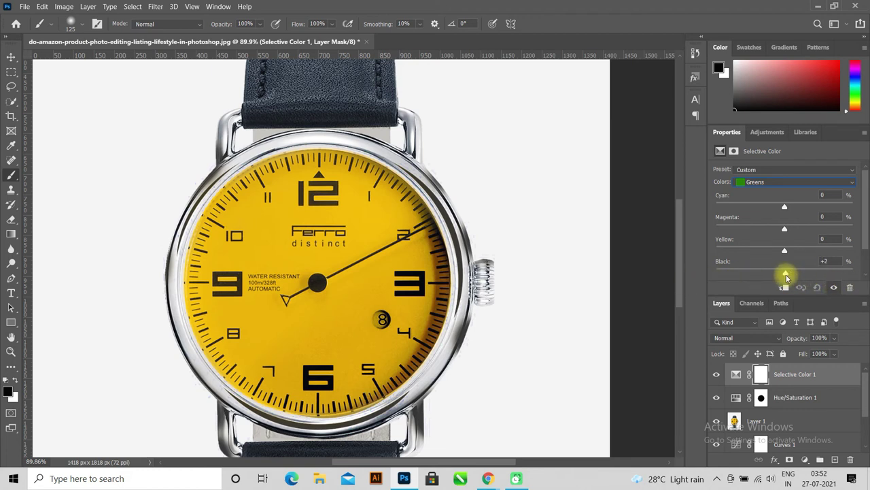
Step: Set the Blues Black to +100 to deepen the strap
{"action": "left_click", "coordinate": [769, 183]}
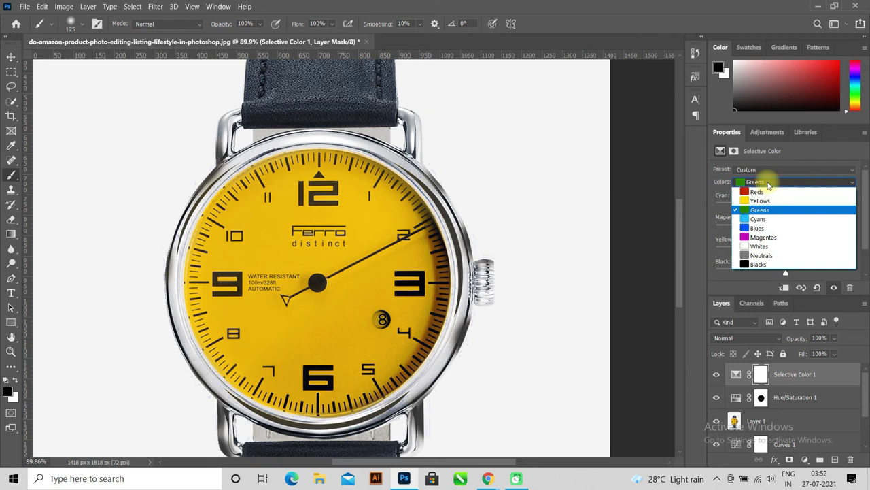
{"action": "left_click", "coordinate": [769, 230]}
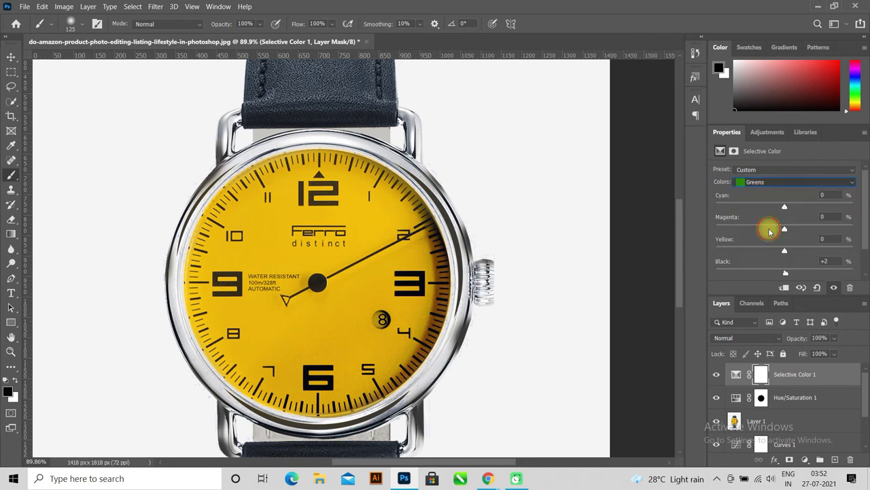
{"action": "left_click_drag", "start_coordinate": [785, 275], "coordinate": [687, 278]}
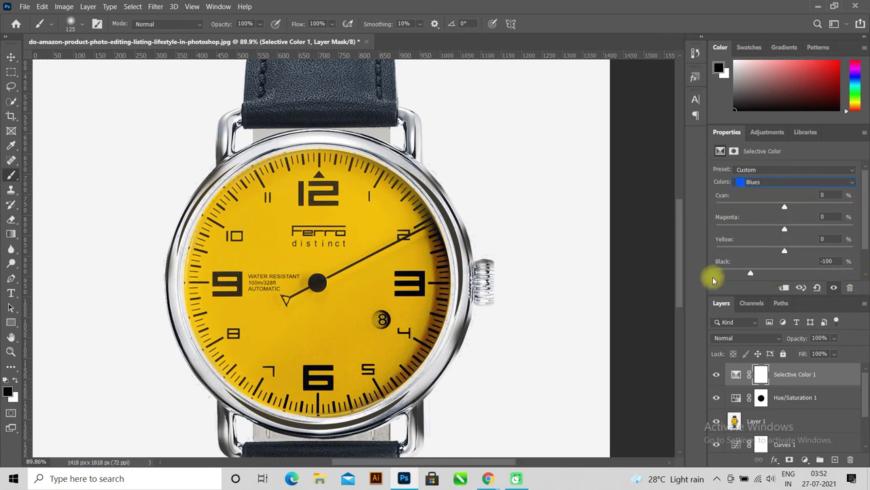
{"action": "left_click_drag", "start_coordinate": [687, 277], "coordinate": [867, 279]}
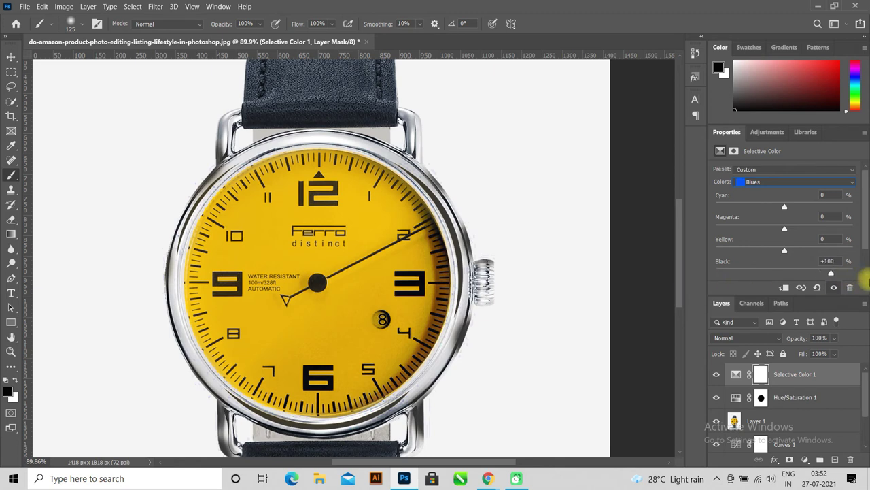
Step: Test Black and Yellow amounts on the Blacks range, then target the Neutrals
{"action": "left_click", "coordinate": [778, 182]}
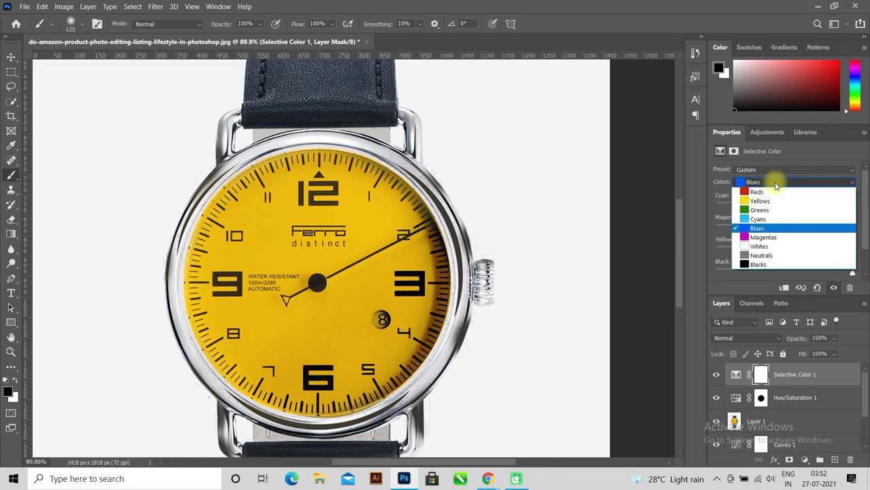
{"action": "left_click", "coordinate": [780, 265]}
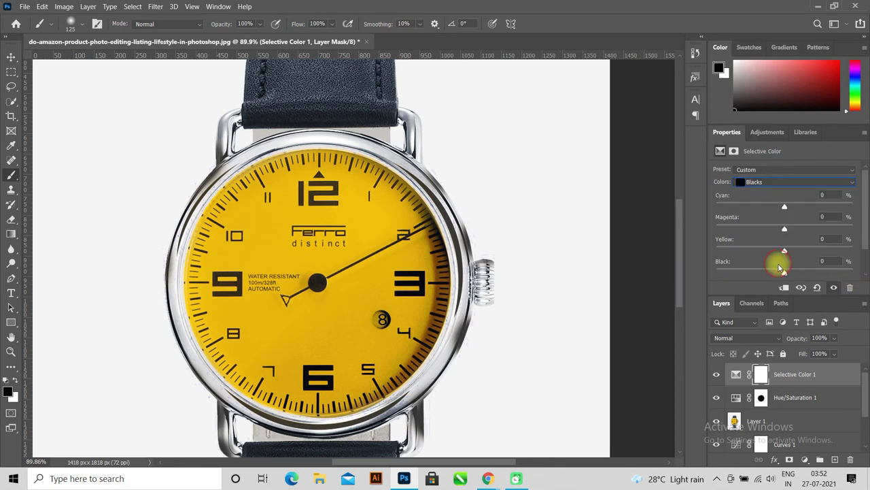
{"action": "mouse_move", "coordinate": [785, 273]}
{"action": "left_mouse_down"}
{"action": "mouse_move", "coordinate": [770, 275]}
{"action": "mouse_move", "coordinate": [786, 278]}
{"action": "mouse_move", "coordinate": [807, 249]}
{"action": "mouse_move", "coordinate": [857, 252]}
{"action": "mouse_move", "coordinate": [689, 257]}
{"action": "mouse_move", "coordinate": [862, 266]}
{"action": "mouse_move", "coordinate": [686, 256]}
{"action": "mouse_move", "coordinate": [792, 270]}
{"action": "left_mouse_up"}
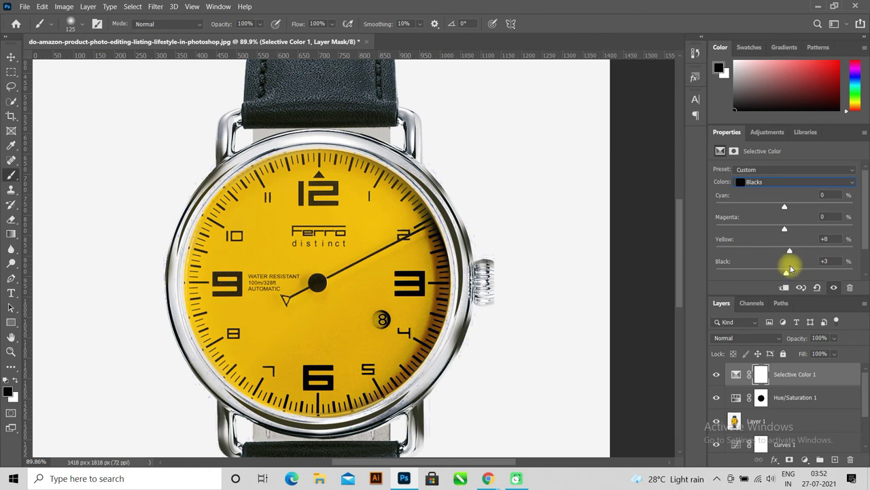
{"action": "left_click", "coordinate": [833, 237]}
{"action": "type", "text": "0"}
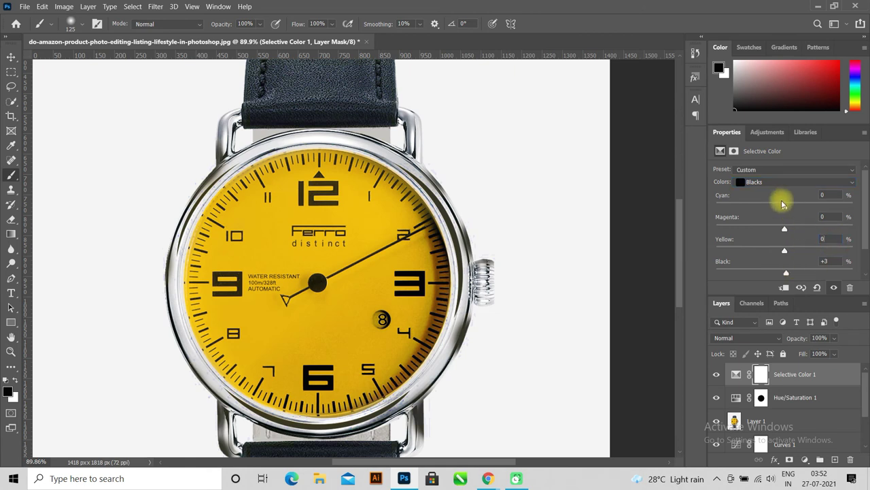
{"action": "left_click", "coordinate": [768, 182]}
{"action": "left_click", "coordinate": [780, 256]}
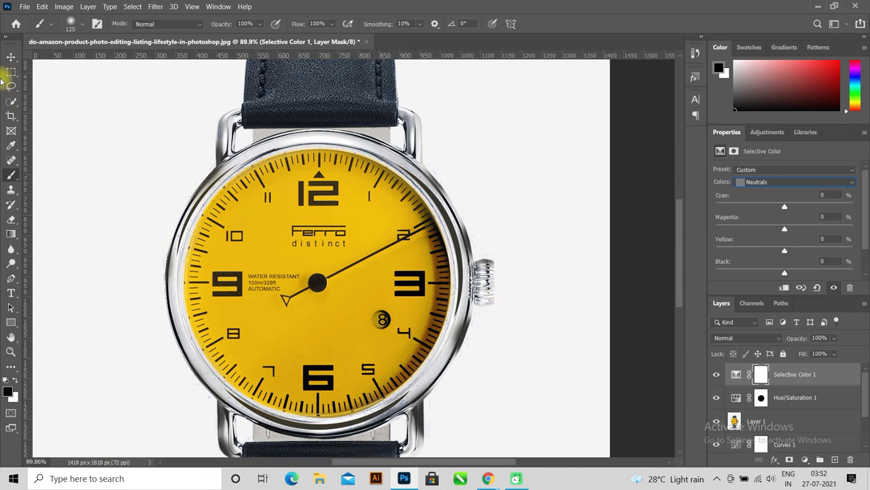
Step: Set Neutrals Black to about +5, comparing against the Hue/Saturation 1 layer
{"action": "left_click", "coordinate": [11, 56]}
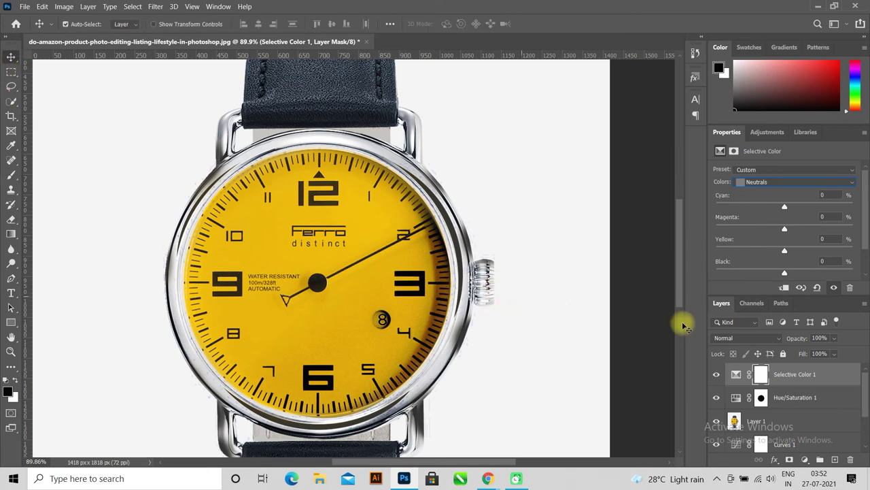
{"action": "left_click", "coordinate": [795, 397]}
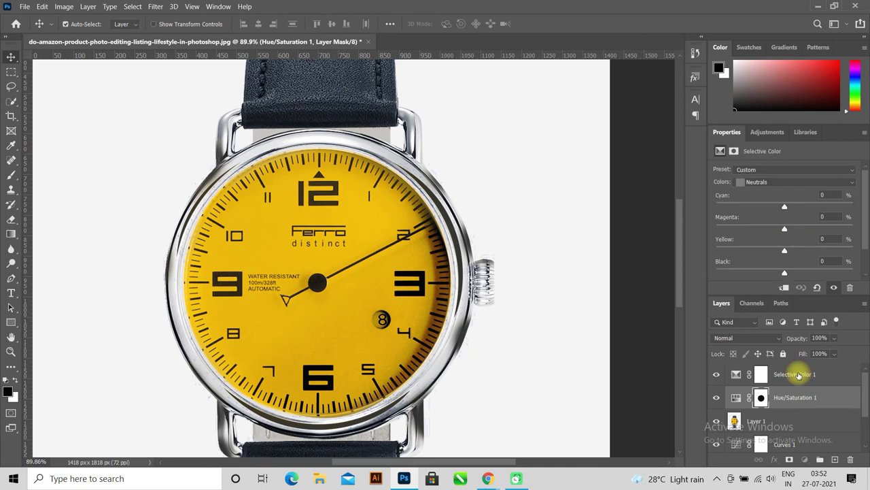
{"action": "left_click", "coordinate": [796, 374]}
{"action": "scroll", "coordinate": [435, 265], "scroll_direction": "down", "scroll_amount": 2}
{"action": "scroll", "coordinate": [438, 269], "scroll_direction": "down", "scroll_amount": 1}
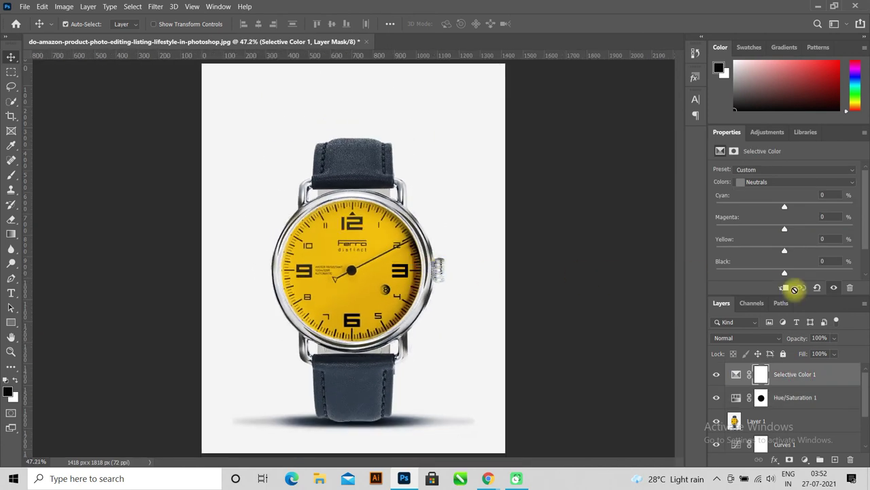
{"action": "left_click_drag", "start_coordinate": [785, 274], "coordinate": [791, 276]}
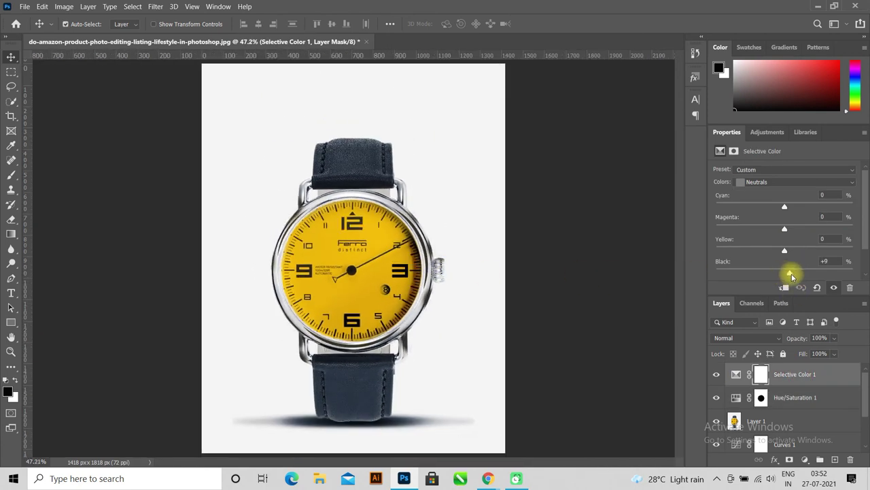
{"action": "mouse_move", "coordinate": [801, 275]}
{"action": "left_mouse_down"}
{"action": "mouse_move", "coordinate": [775, 270]}
{"action": "mouse_move", "coordinate": [792, 272]}
{"action": "left_mouse_up"}
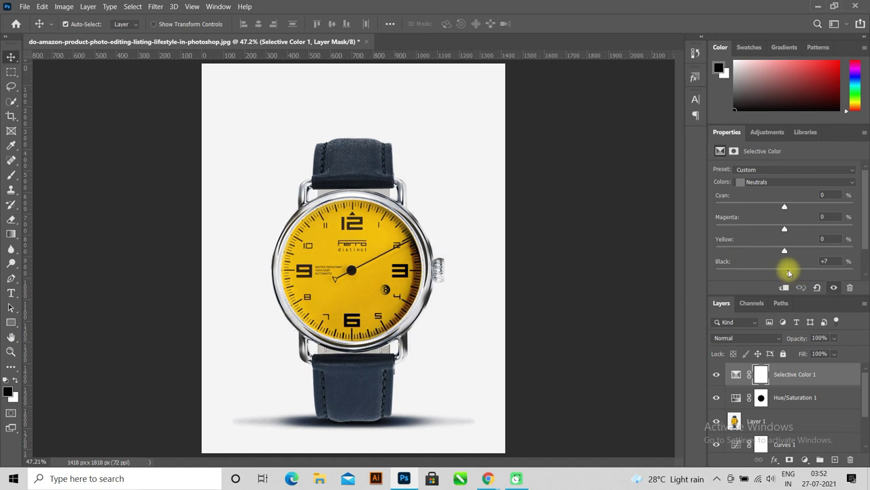
{"action": "left_click", "coordinate": [792, 397]}
{"action": "left_click", "coordinate": [808, 380]}
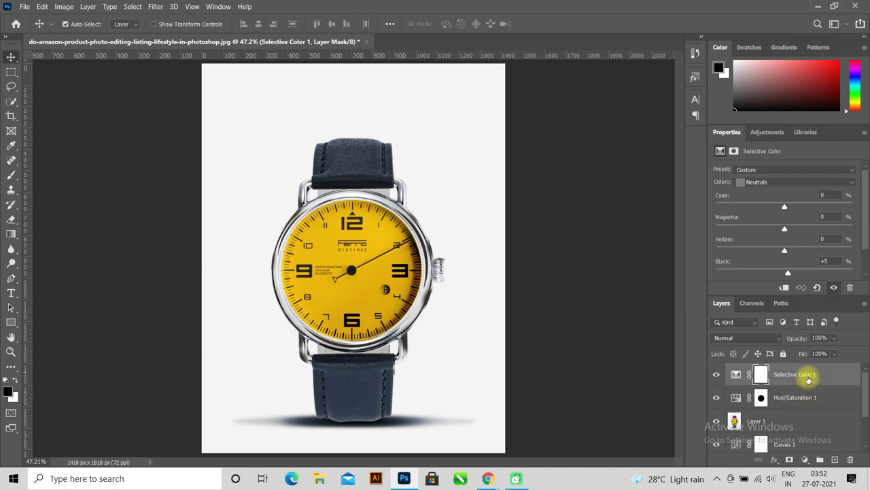
{"action": "scroll", "coordinate": [410, 327], "scroll_direction": "down", "scroll_amount": 3}
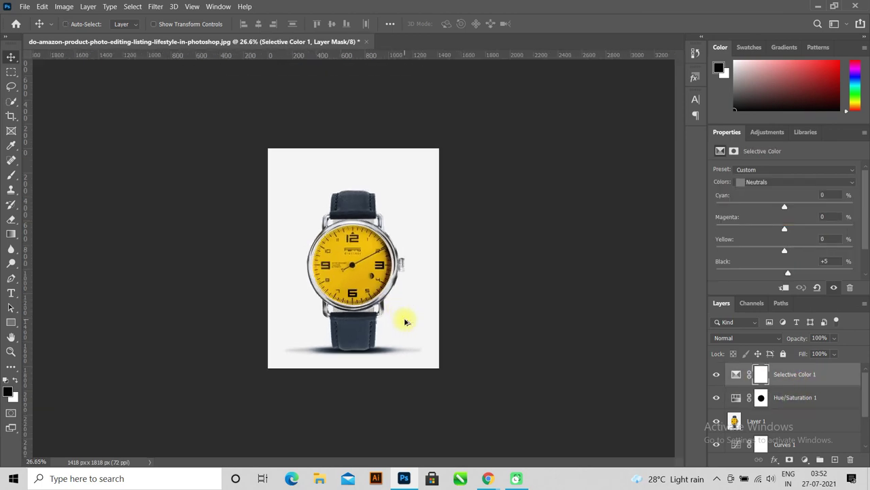
{"action": "scroll", "coordinate": [350, 342], "scroll_direction": "up", "scroll_amount": 3}
{"action": "scroll", "coordinate": [349, 344], "scroll_direction": "down", "scroll_amount": 2}
{"action": "scroll", "coordinate": [351, 344], "scroll_direction": "up", "scroll_amount": 1}
{"action": "scroll", "coordinate": [350, 344], "scroll_direction": "up", "scroll_amount": 1}
{"action": "scroll", "coordinate": [353, 342], "scroll_direction": "down", "scroll_amount": 1}
{"action": "scroll", "coordinate": [352, 342], "scroll_direction": "up", "scroll_amount": 1}
{"action": "scroll", "coordinate": [352, 342], "scroll_direction": "down", "scroll_amount": 1}
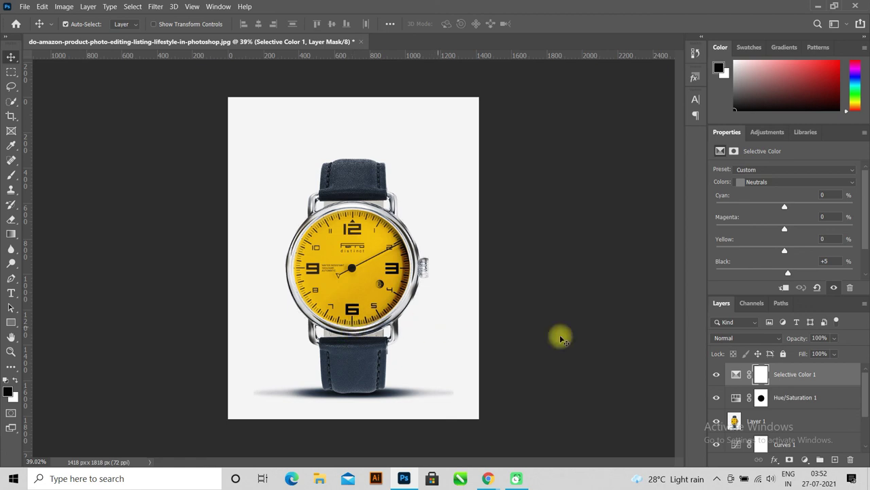
{"action": "left_click", "coordinate": [826, 399]}
{"action": "left_click", "coordinate": [822, 376]}
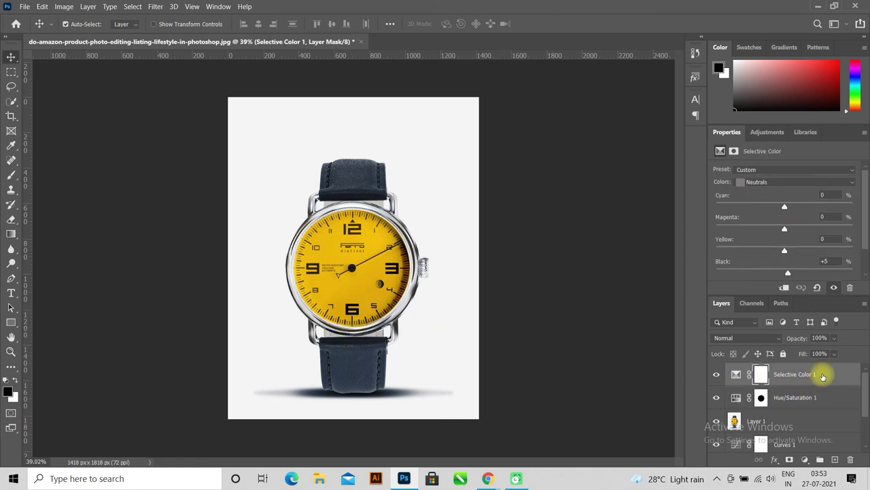